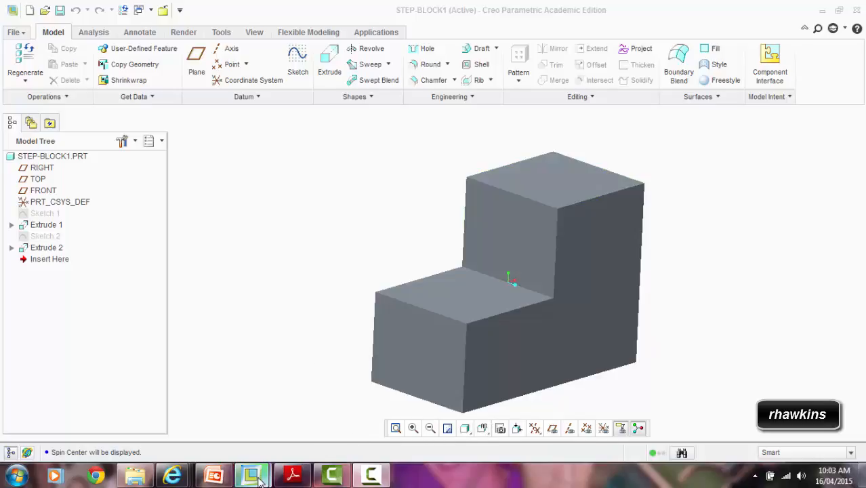
Examine the step block's views and dimensions in its drawing and in step_block0_dwg.pdf in Adobe Reader, and return to the STEP-BLOCK1 part.
mouse_move(261, 476)
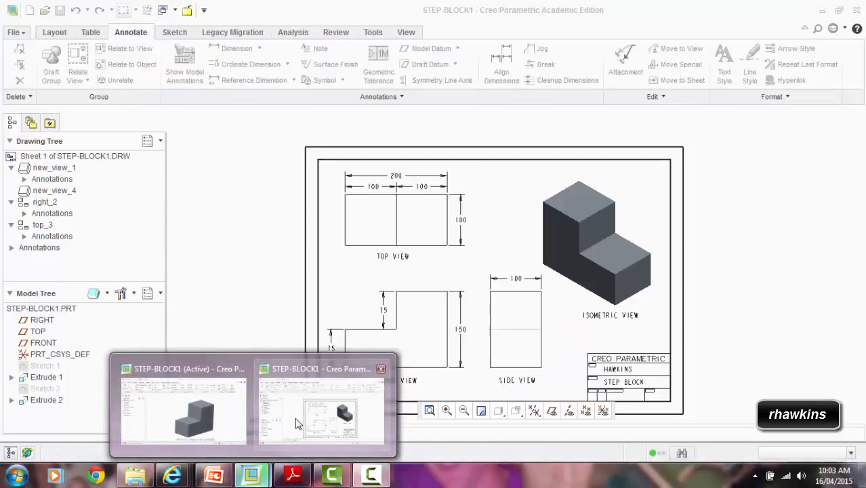
left_click(294, 427)
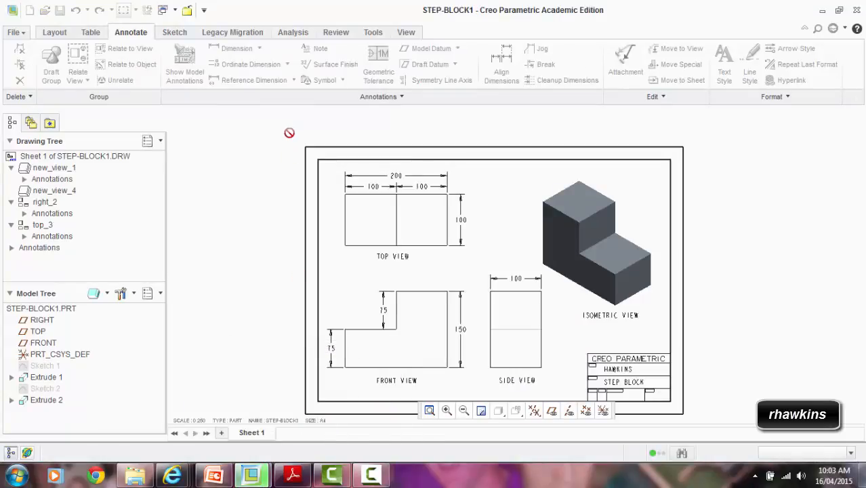
left_click(293, 475)
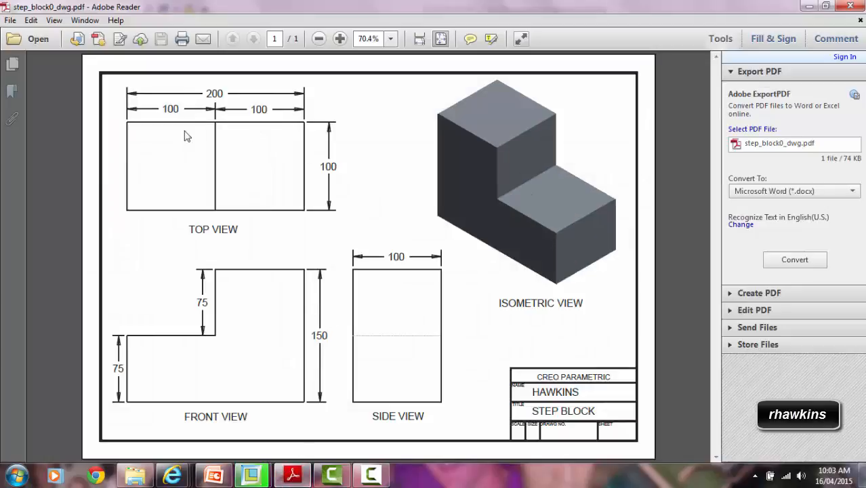
left_click(809, 7)
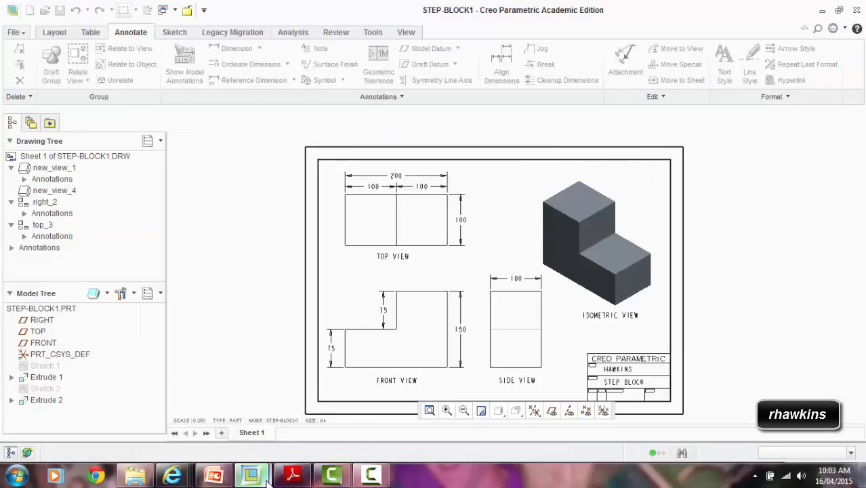
mouse_move(268, 482)
left_click(184, 404)
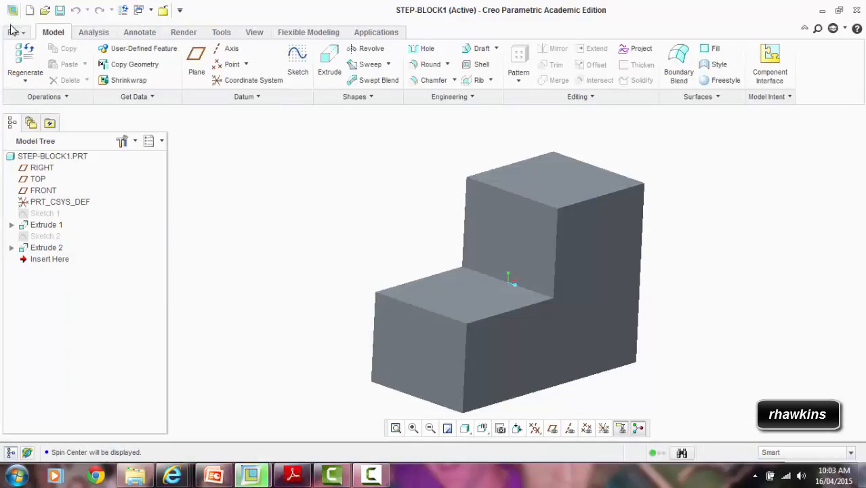
Create a new solid part named Step_block with the default template and maximize its window.
left_click(14, 32)
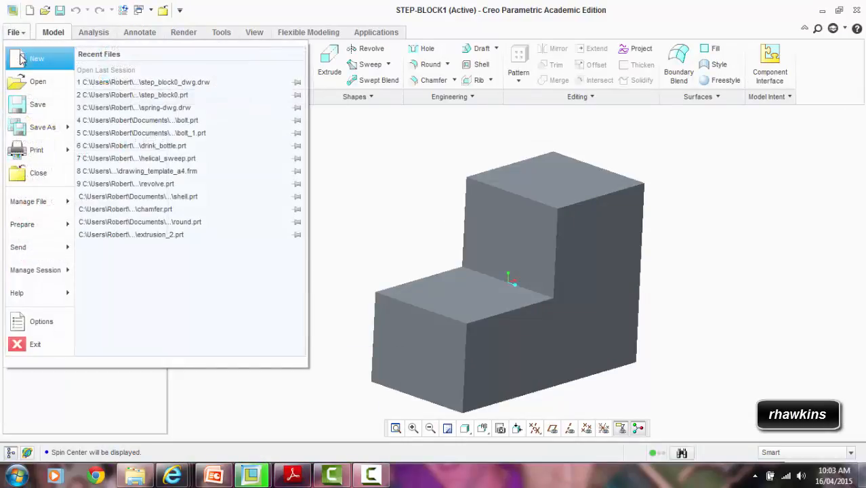
left_click(28, 59)
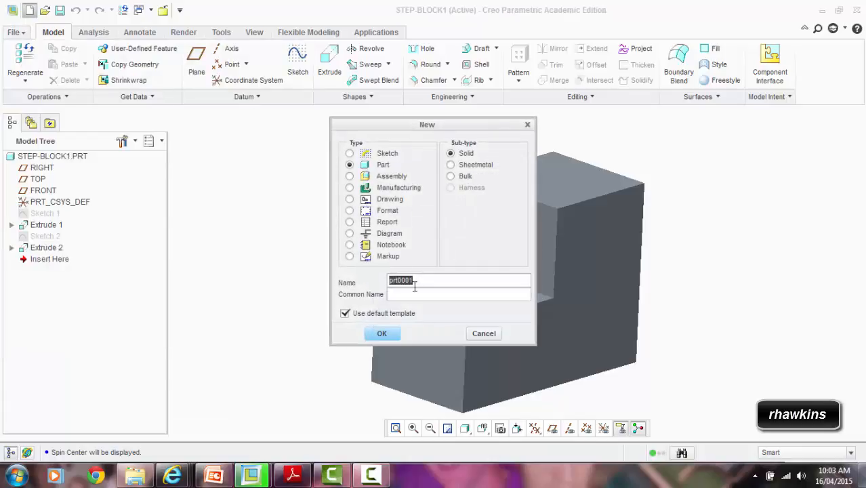
type("ST")
key("Caps_Lock")
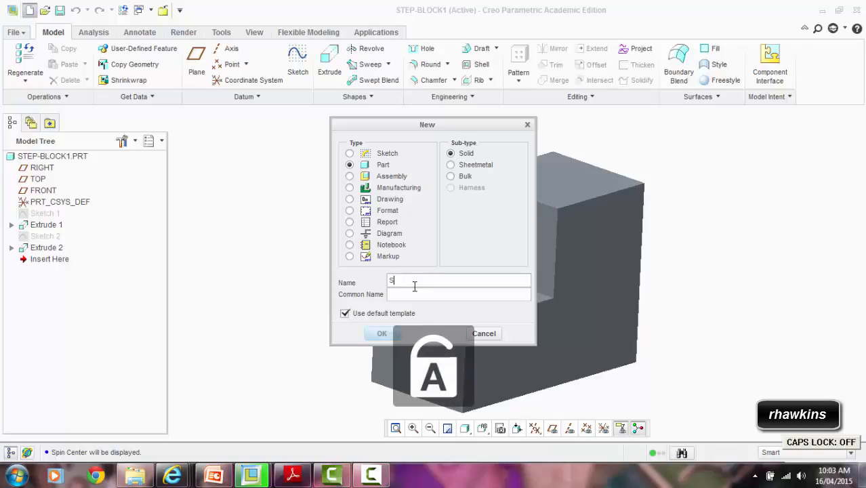
type("tep_b")
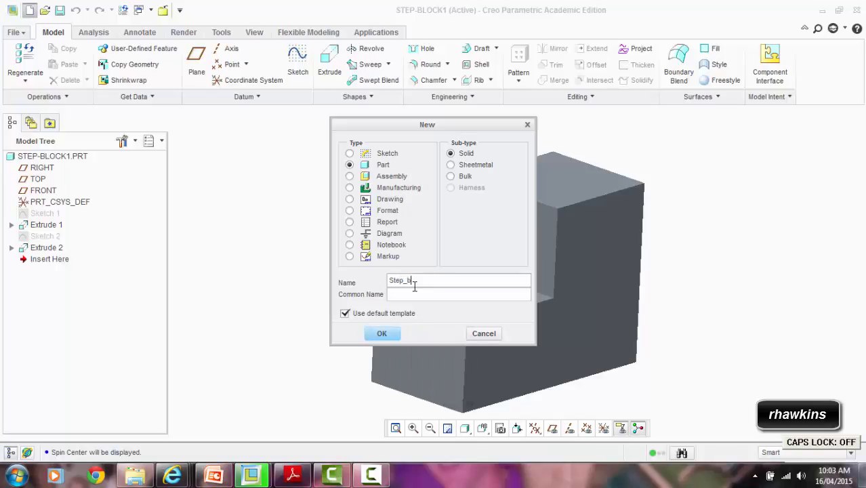
type("lock")
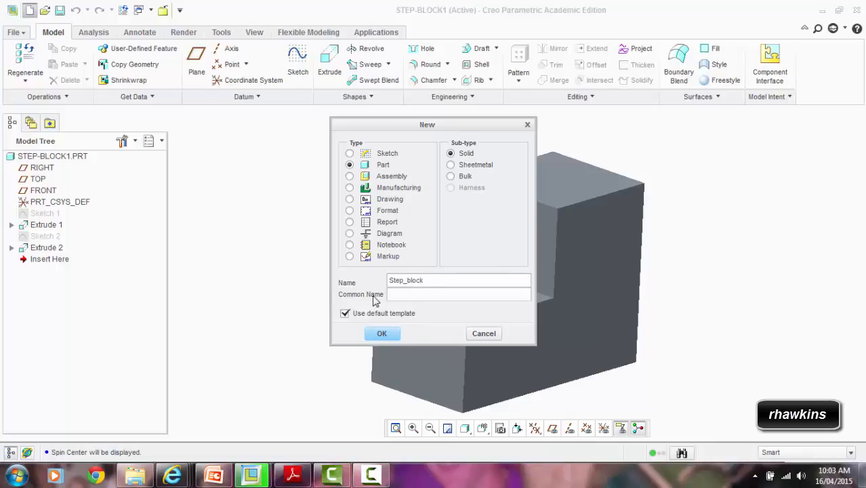
left_click(380, 332)
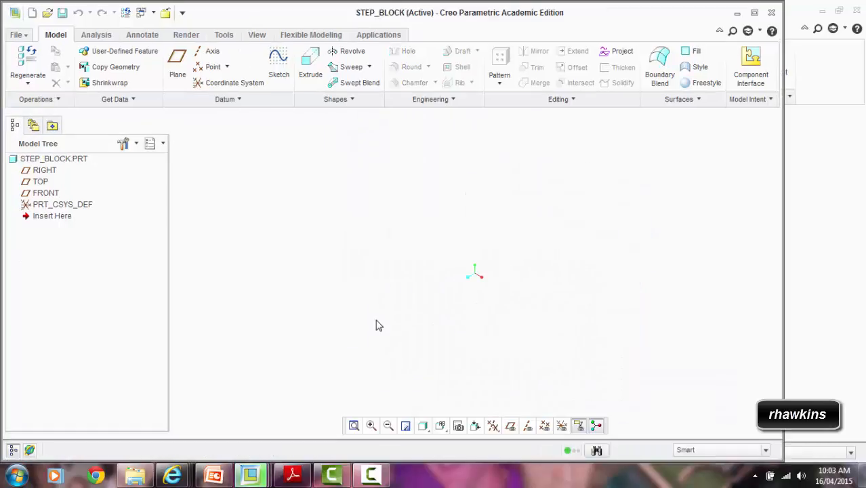
left_click(754, 12)
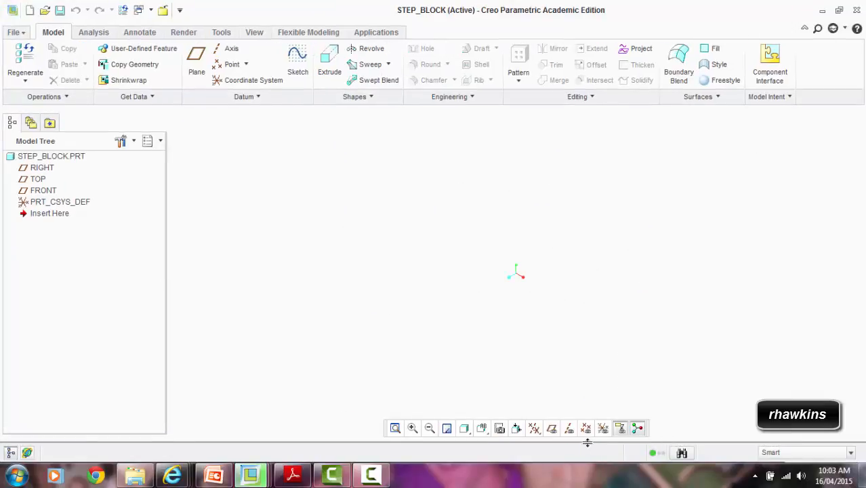
Turn on the display of datum planes, axes, points and coordinate systems.
left_click(552, 429)
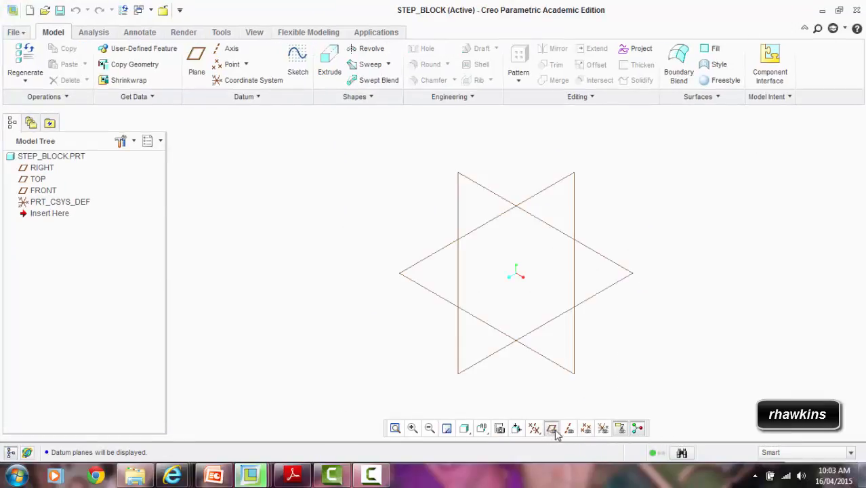
left_click(569, 428)
left_click(585, 428)
left_click(602, 428)
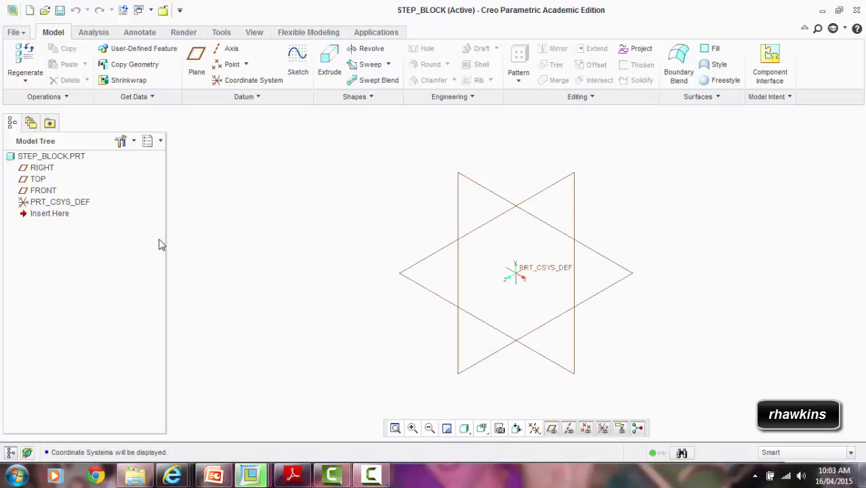
Set the working directory to the CREO FILES folder in My Documents.
left_click(17, 34)
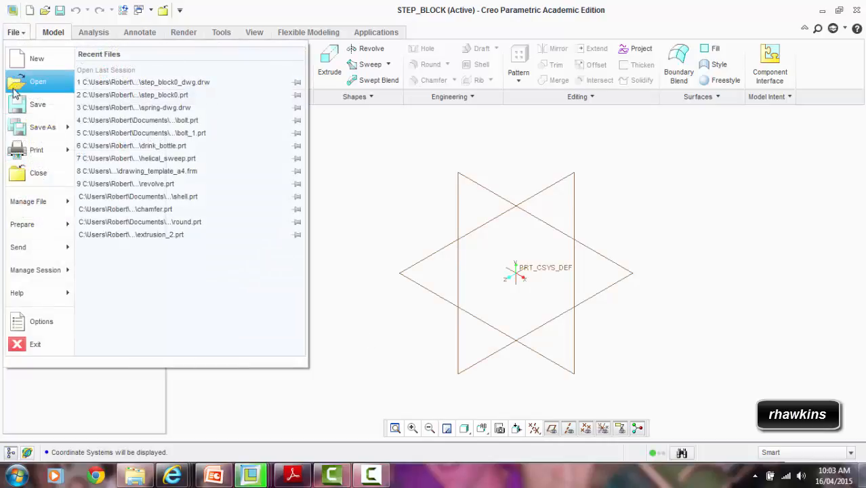
mouse_move(24, 158)
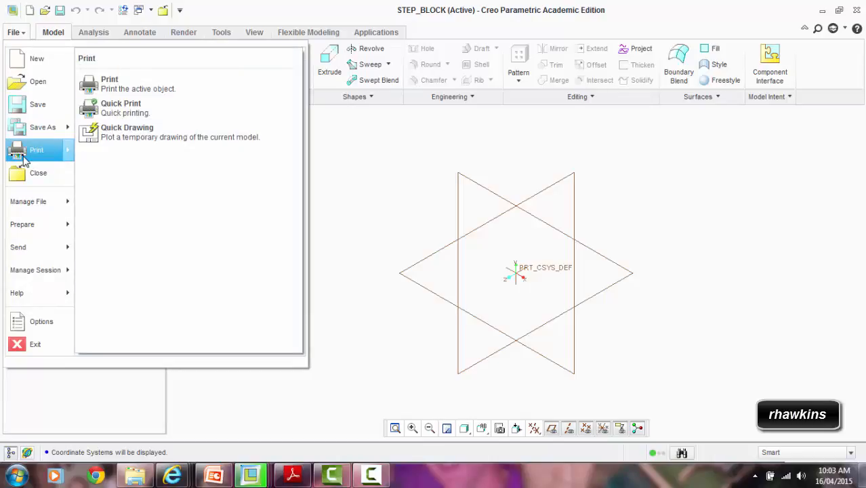
mouse_move(37, 274)
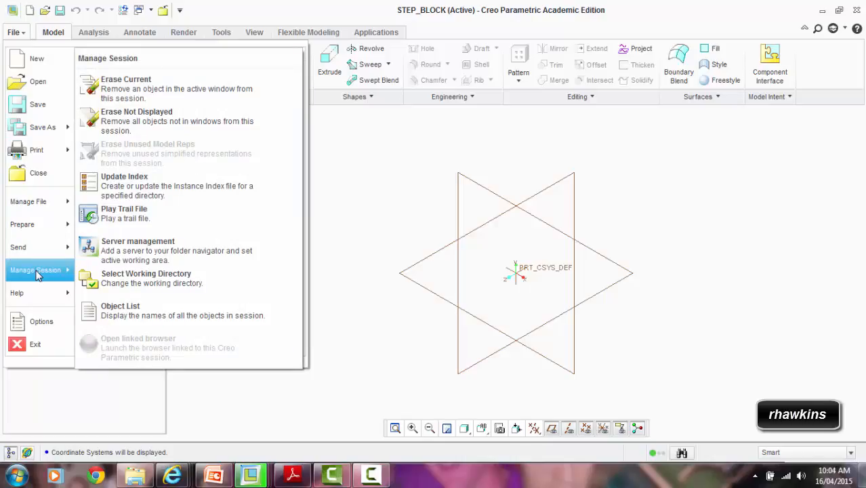
left_click(122, 284)
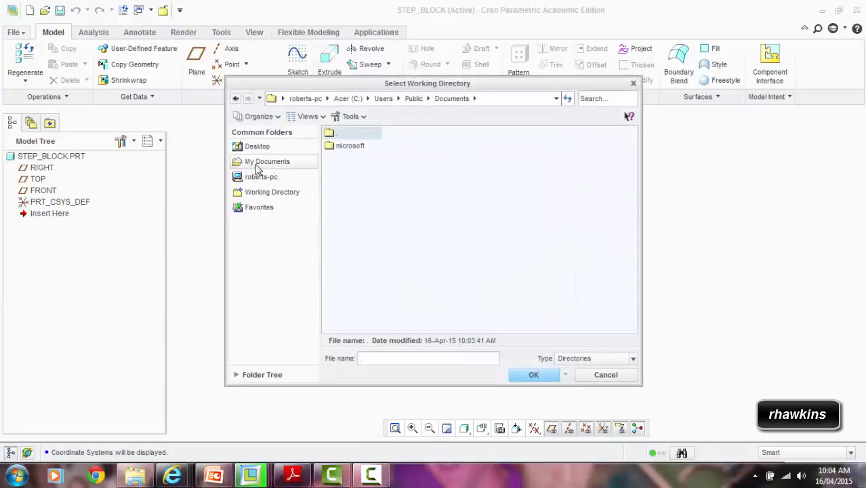
left_click(258, 166)
left_click(368, 198)
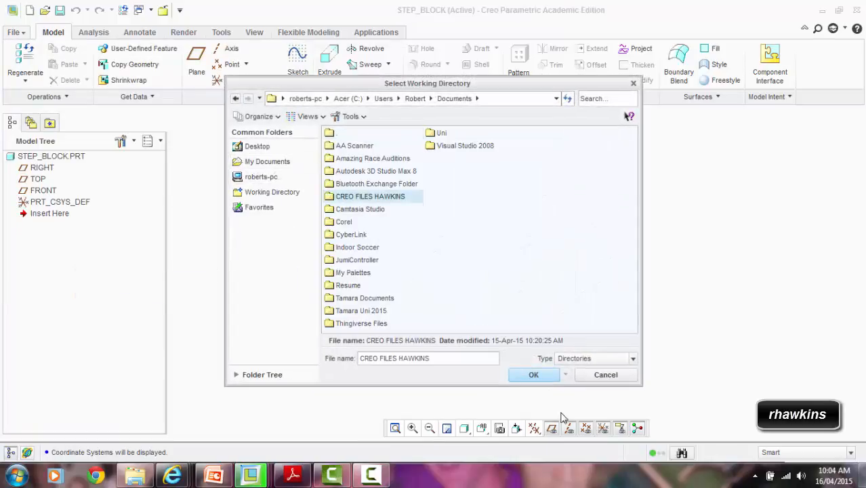
left_click(534, 374)
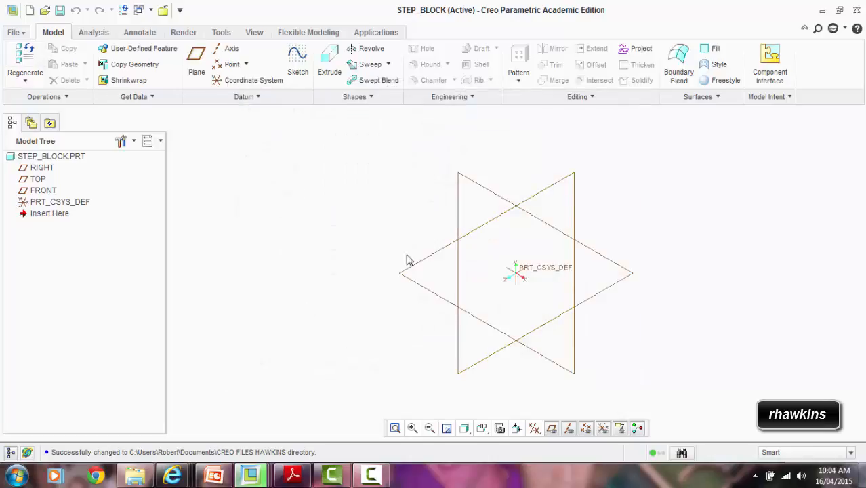
Change the part's unit system to millimeter Kilogram Sec (mmKs), interpreting dimensions so that 1" becomes 1 mm.
left_click(10, 33)
mouse_move(24, 249)
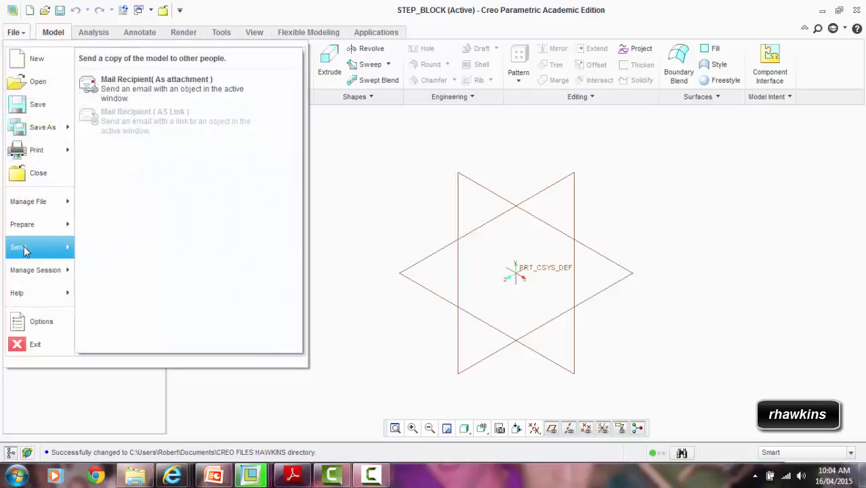
mouse_move(28, 226)
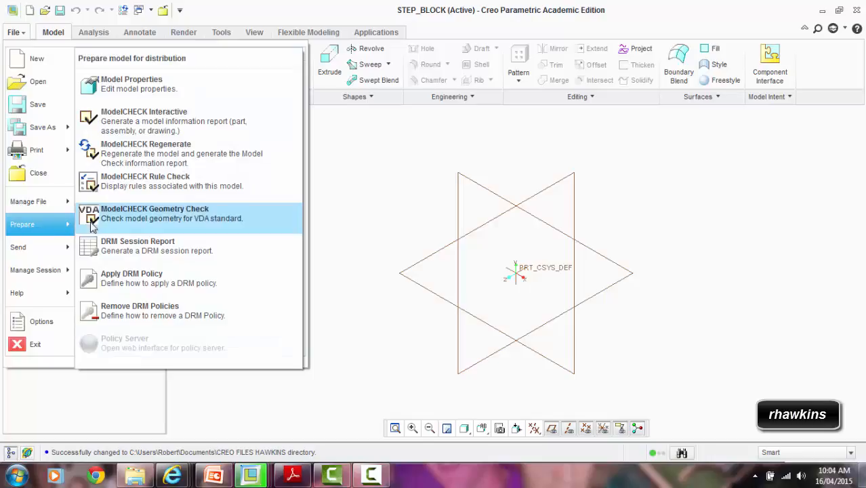
left_click(118, 84)
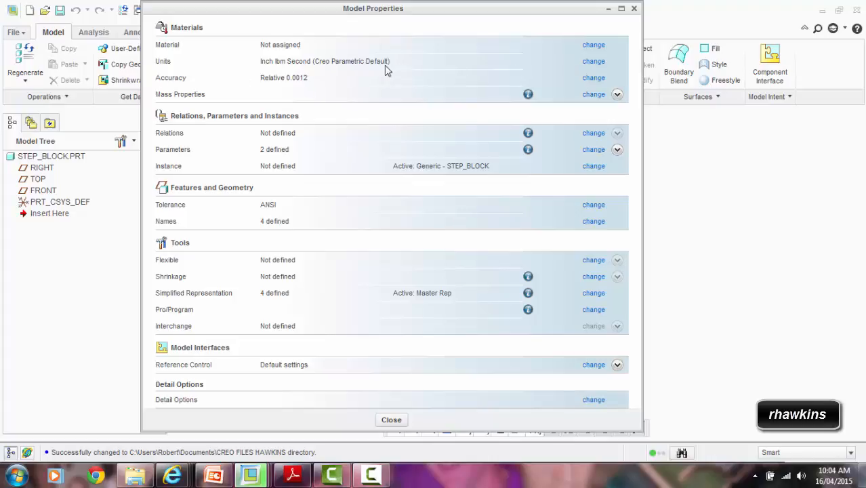
left_click(594, 62)
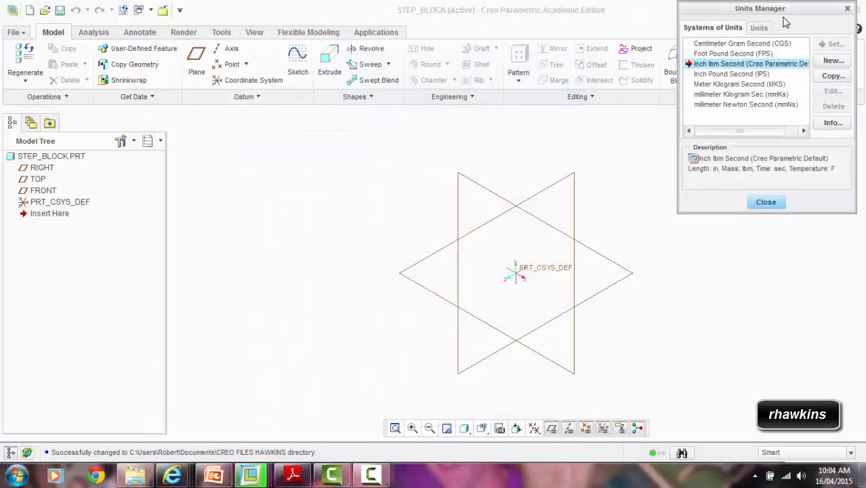
left_click(705, 95)
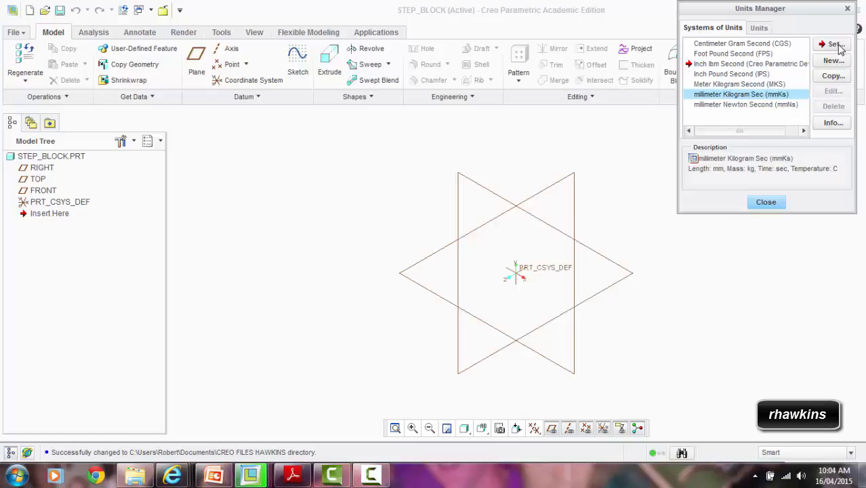
left_click(837, 46)
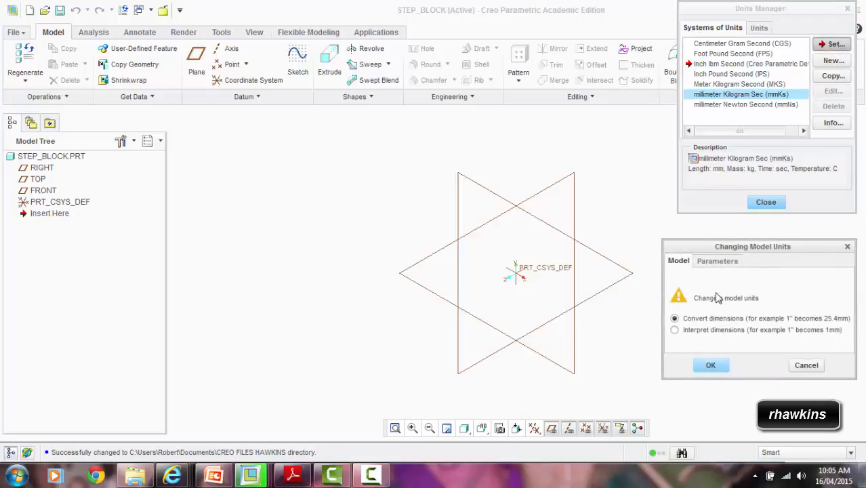
left_click(675, 330)
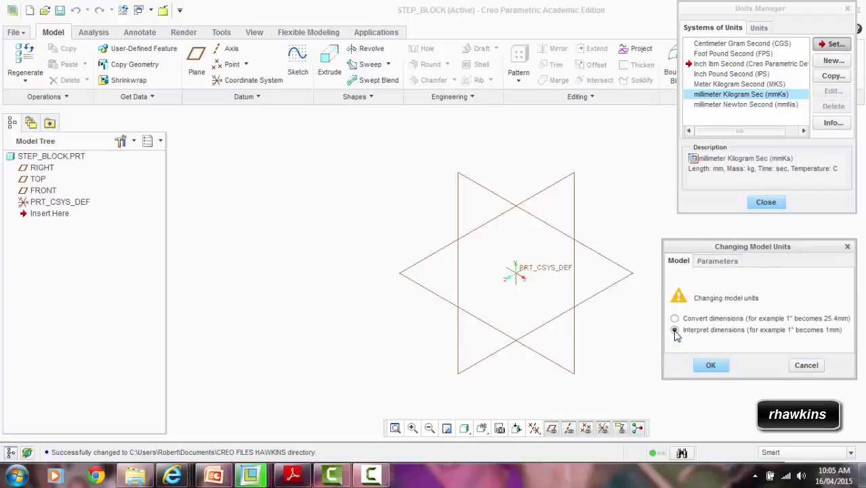
left_click(710, 366)
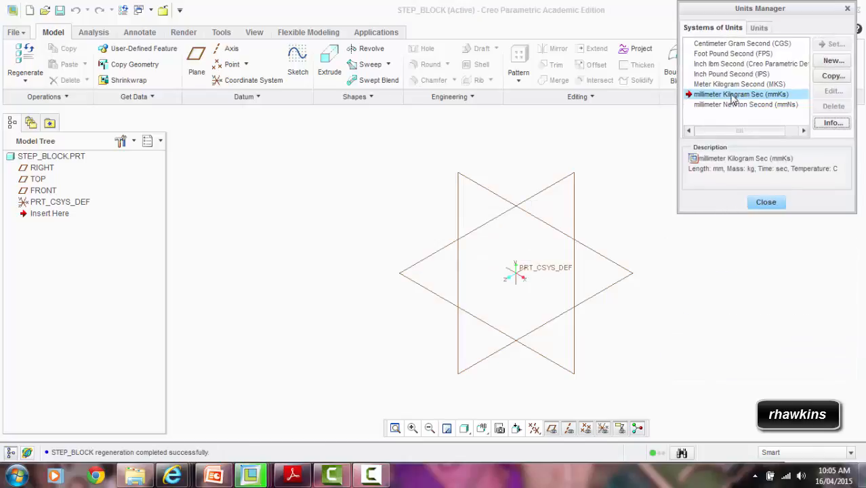
Look up the mm entry among the individual units, check the part's unit system in the model properties, and close them.
left_click(759, 28)
scroll(734, 78, "down", 6)
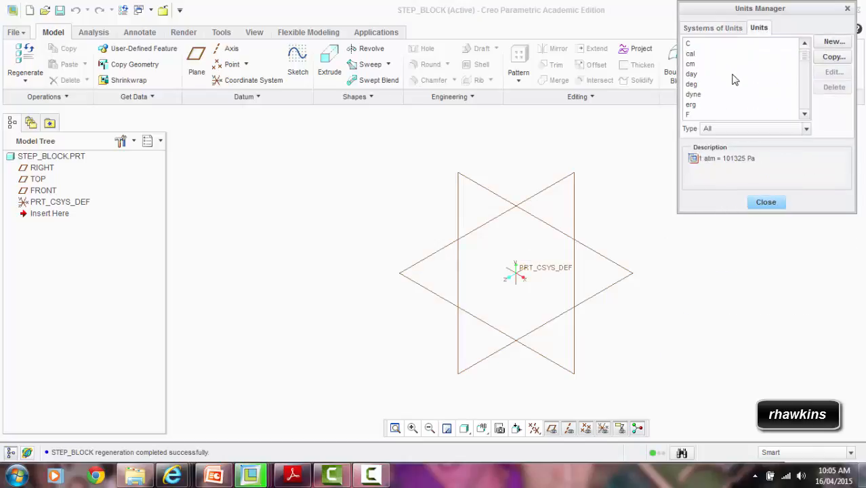
scroll(732, 78, "down", 7)
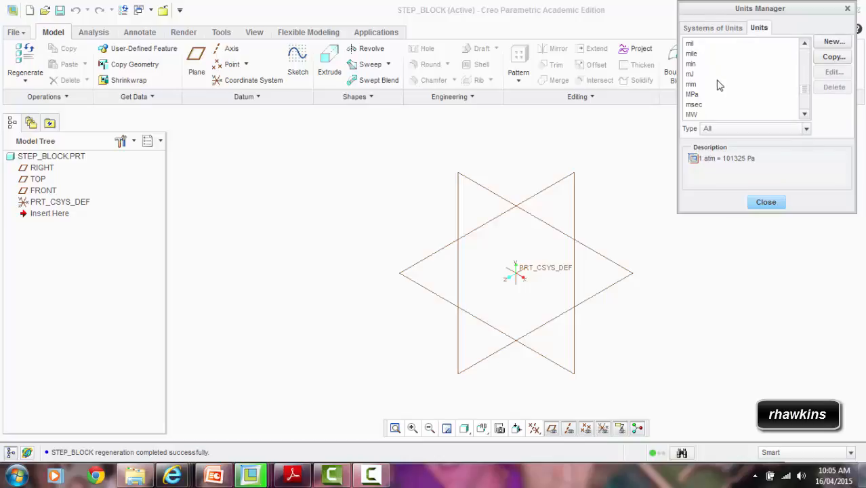
left_click(691, 84)
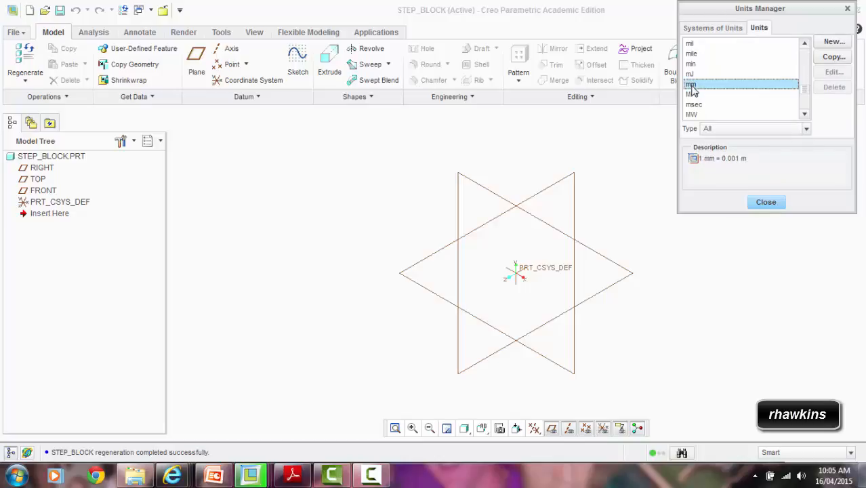
left_click(756, 203)
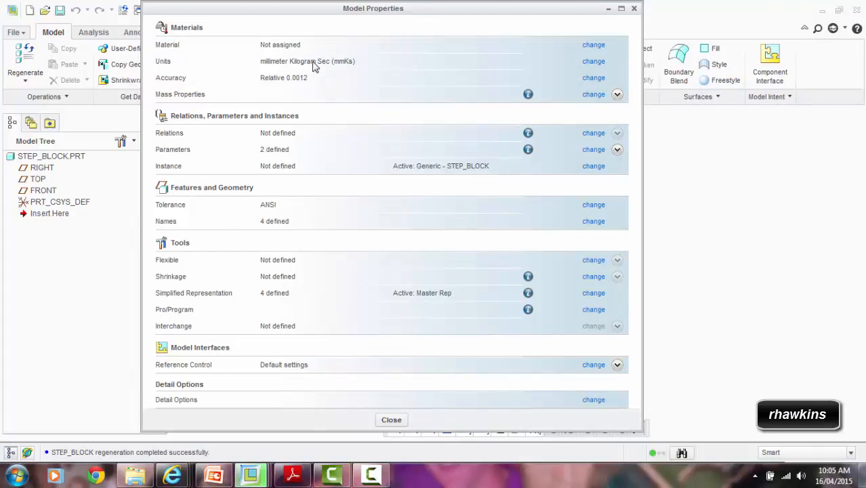
left_click(391, 420)
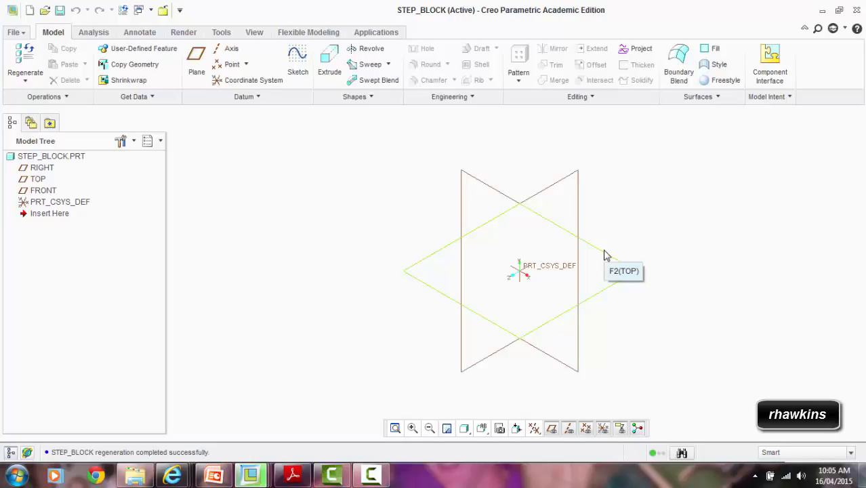
Start a sketch on the TOP datum plane and orient it parallel to the screen.
middle_click_drag(715, 253, 623, 271)
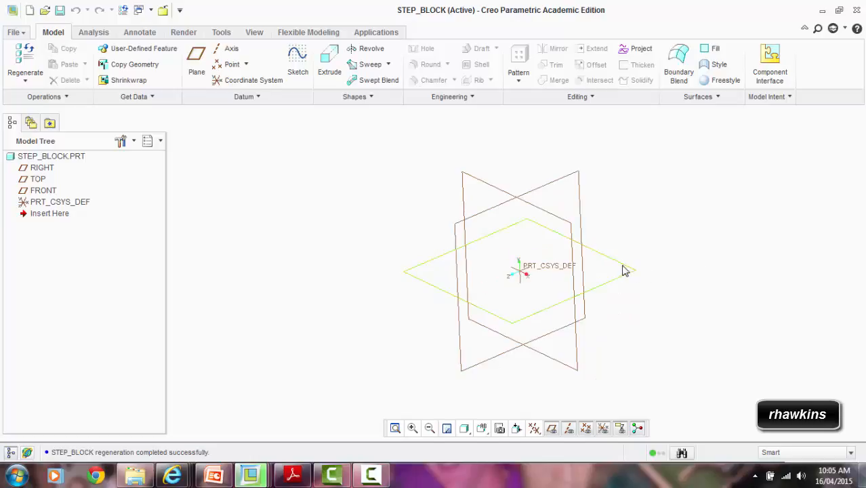
left_click(625, 270)
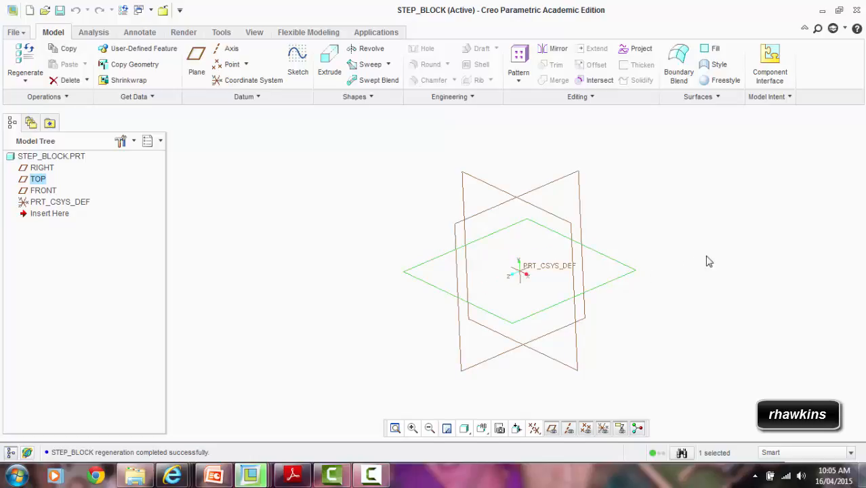
left_click(297, 62)
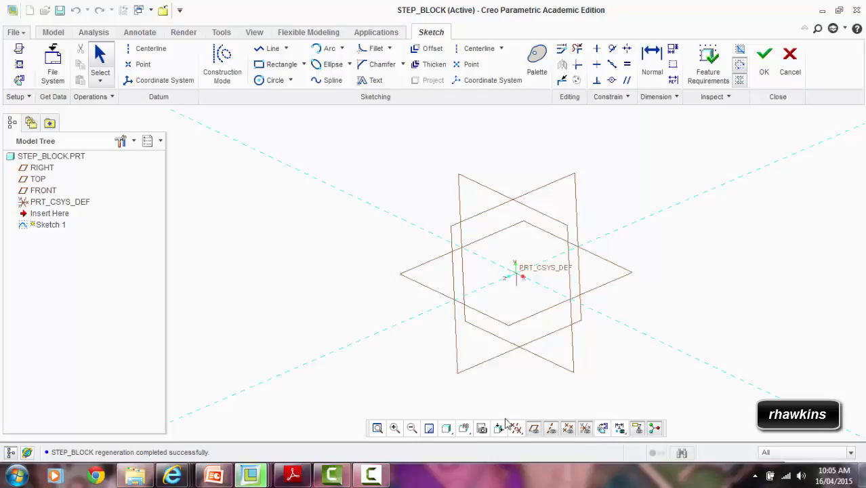
left_click(607, 432)
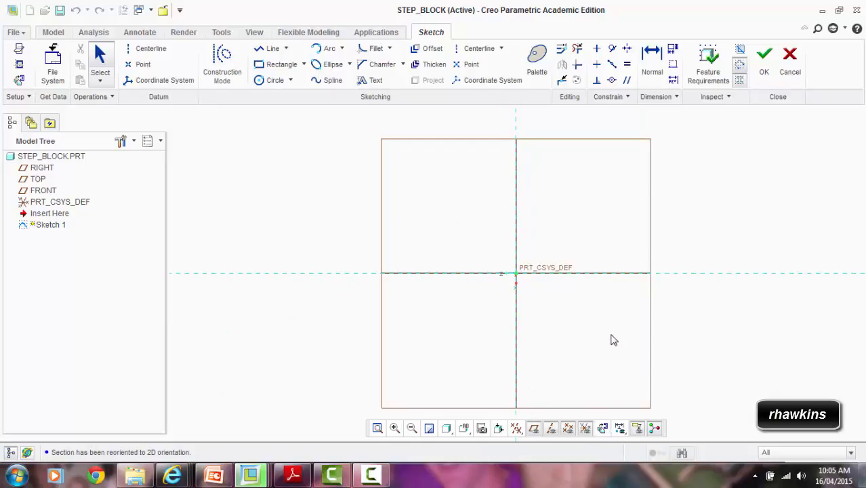
Sketch a center rectangle about 374 mm wide and 192 mm high, centred on the origin.
left_click(304, 64)
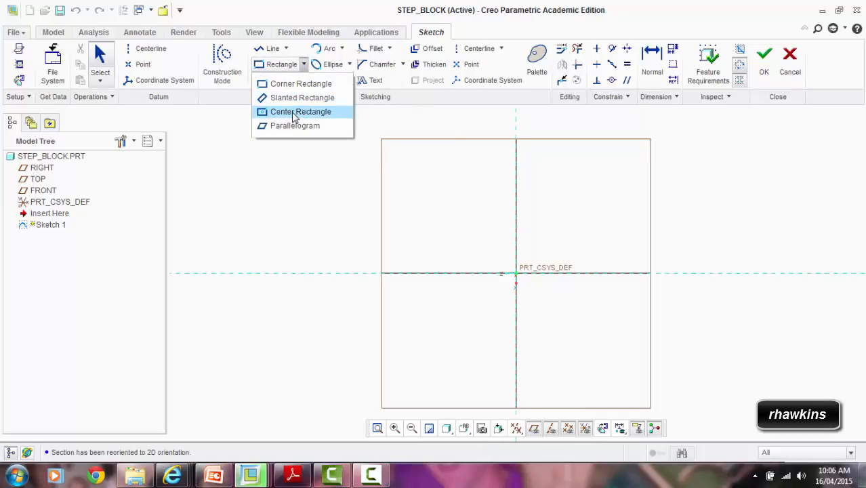
left_click(294, 113)
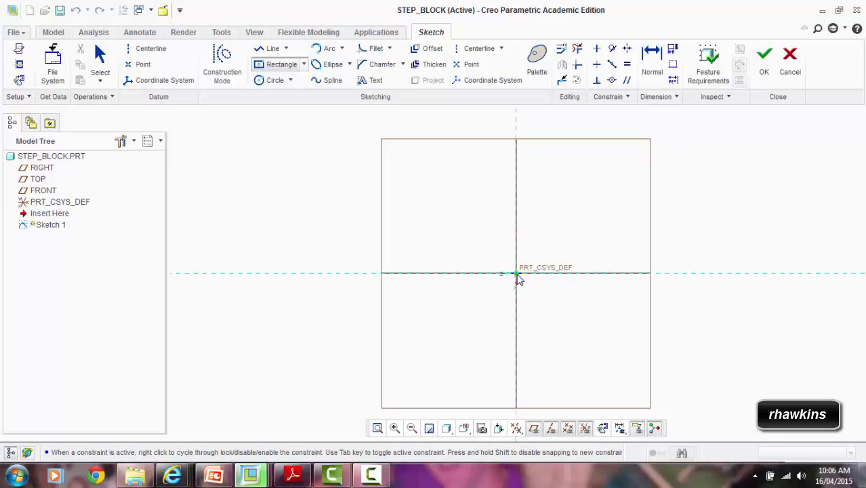
left_click(516, 274)
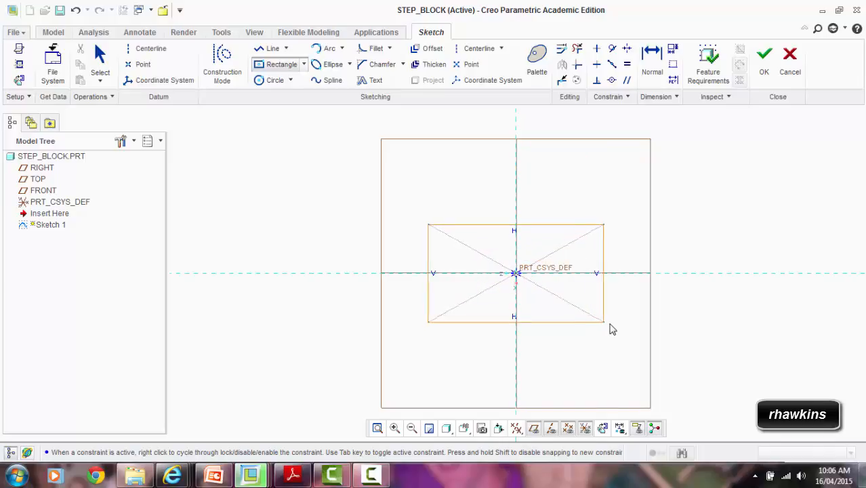
left_click(615, 324)
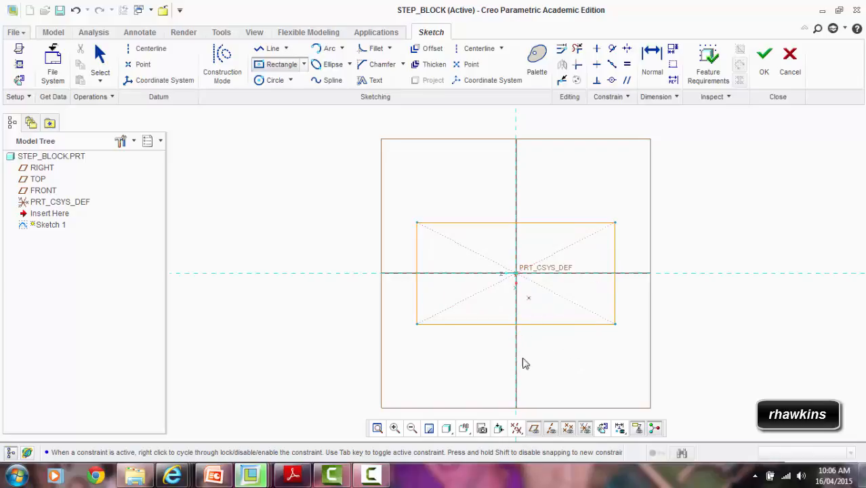
left_click(278, 65)
middle_click(565, 341)
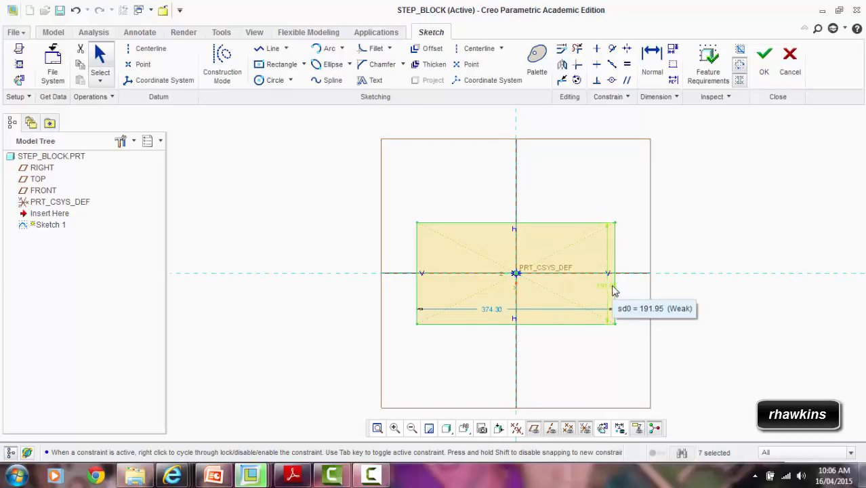
Set the rectangle's width to 200 mm and its height to 100 mm, and finish the sketch.
left_click(492, 309)
double_click(491, 309)
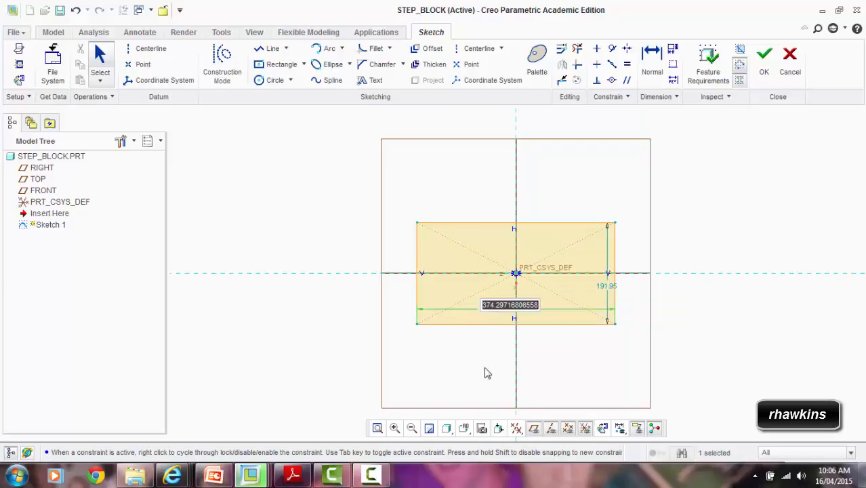
type("200")
key("Return")
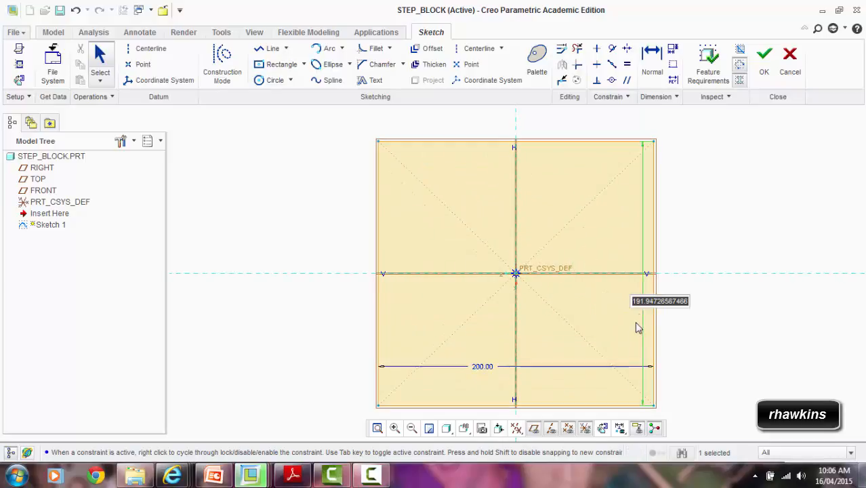
type("100")
key("Return")
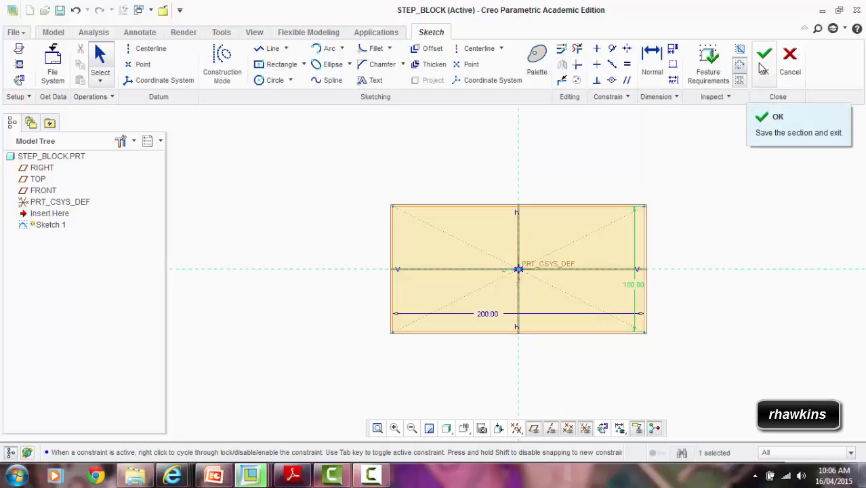
left_click(763, 65)
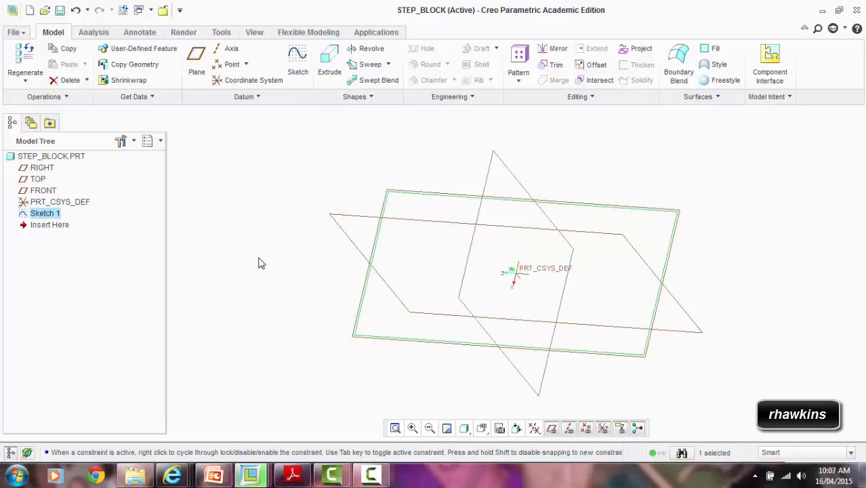
Extrude the rectangle sketch as a solid to a depth of 50 mm.
left_click(328, 68)
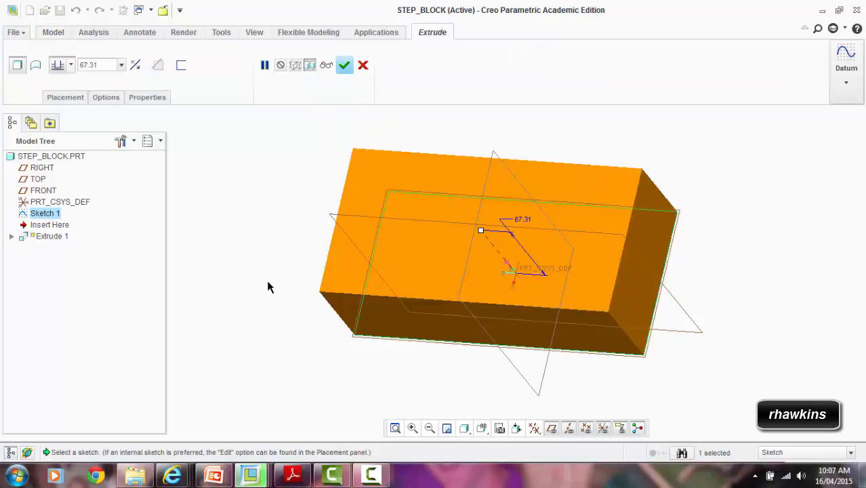
middle_click_drag(268, 286, 242, 243)
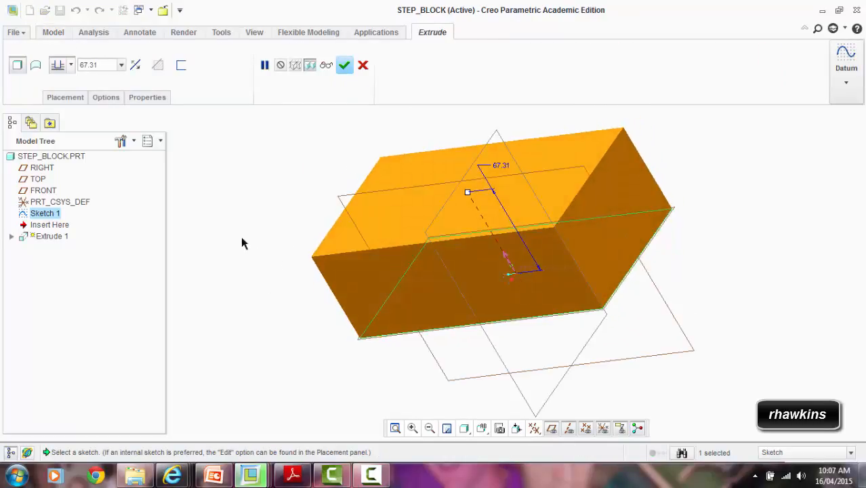
double_click(103, 64)
type("50")
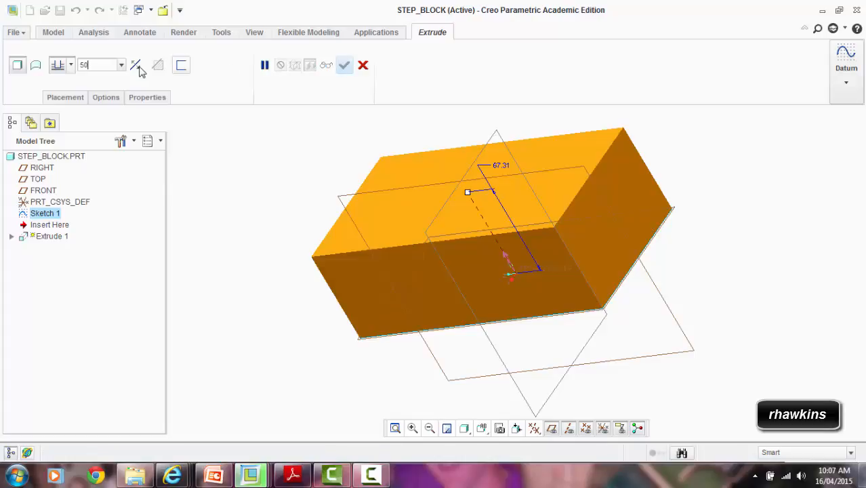
key("Return")
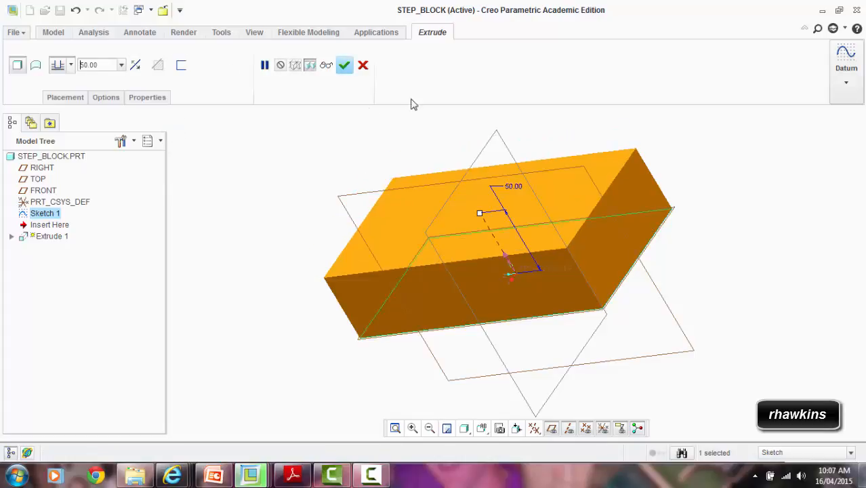
left_click(345, 67)
Start a sketch on the block's top face and orient it parallel to the screen.
middle_click_drag(266, 269, 242, 257)
left_click(245, 271)
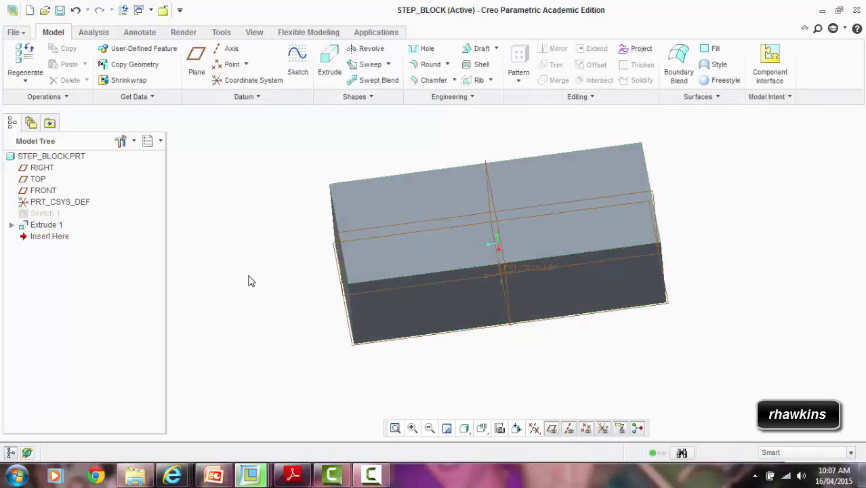
mouse_move(252, 288)
middle_mouse_down()
mouse_move(239, 280)
mouse_move(225, 290)
mouse_move(236, 304)
mouse_move(265, 284)
middle_mouse_up()
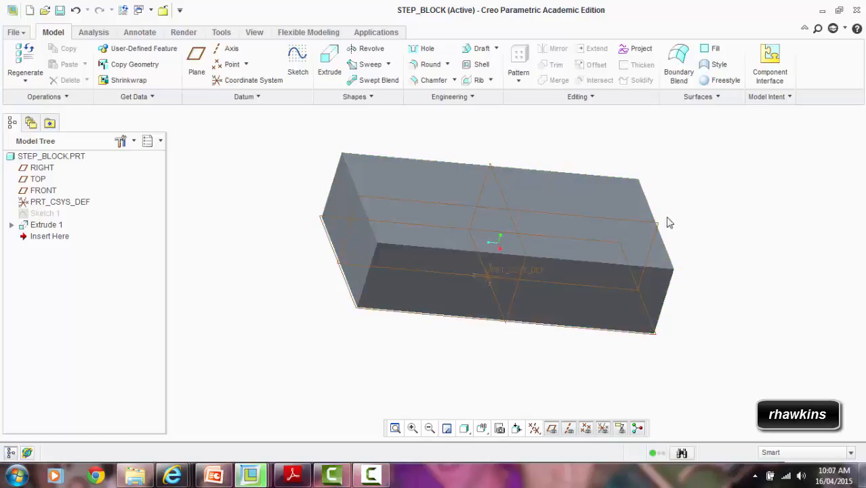
left_click(579, 202)
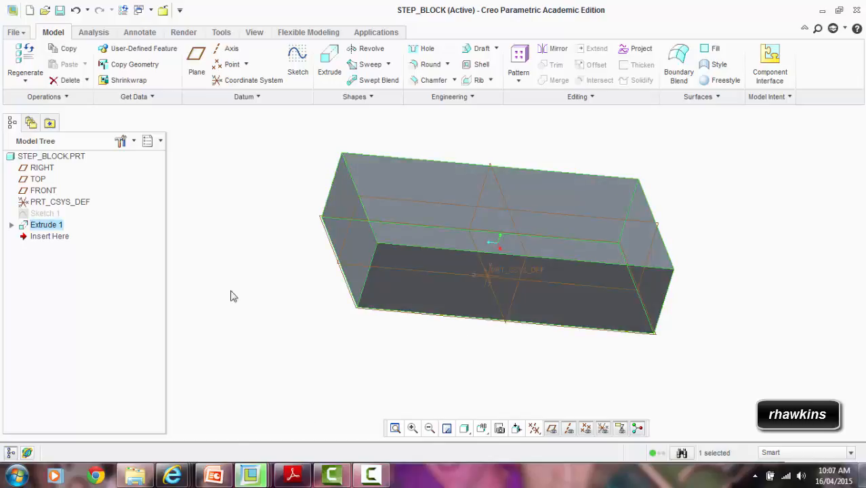
left_click(296, 64)
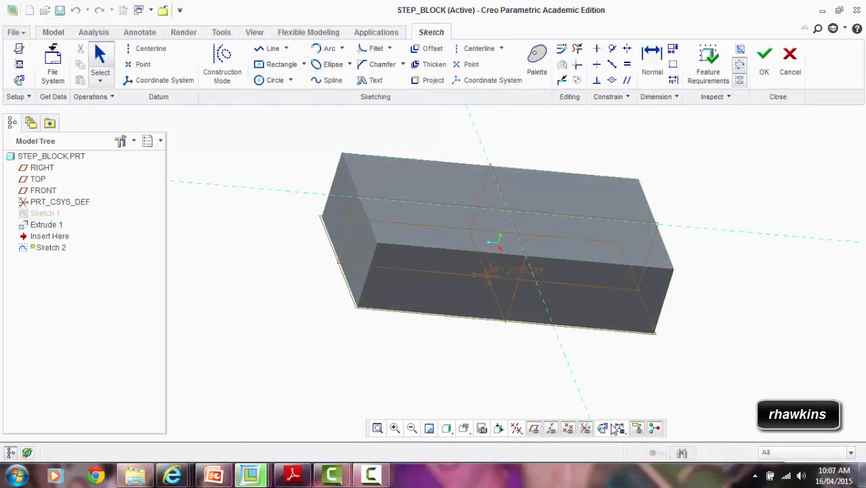
left_click(603, 428)
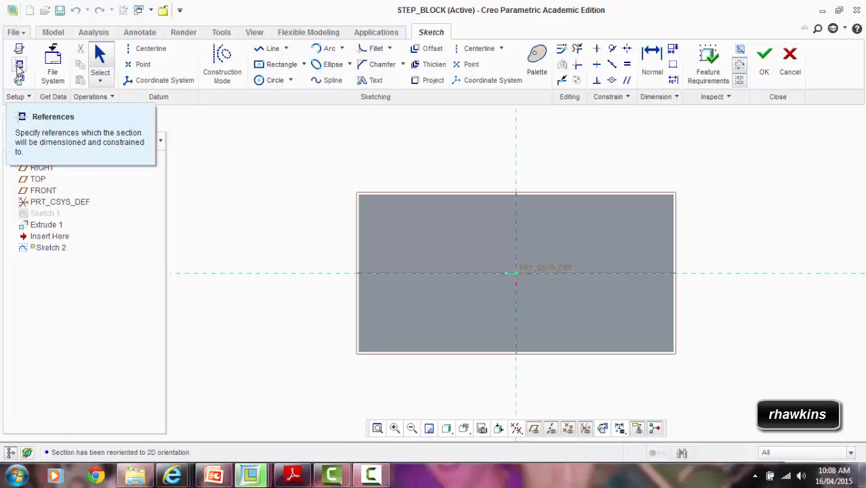
Add the block's two long edges and its right short edge as sketch references.
left_click(19, 65)
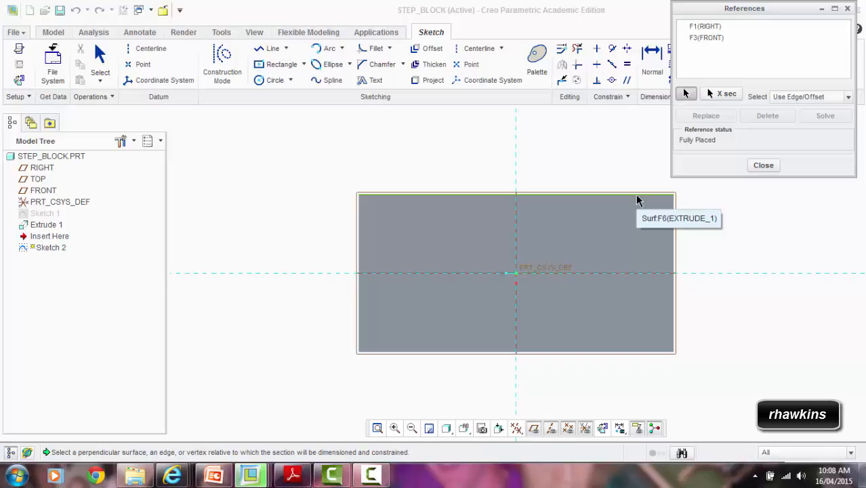
left_click(637, 200)
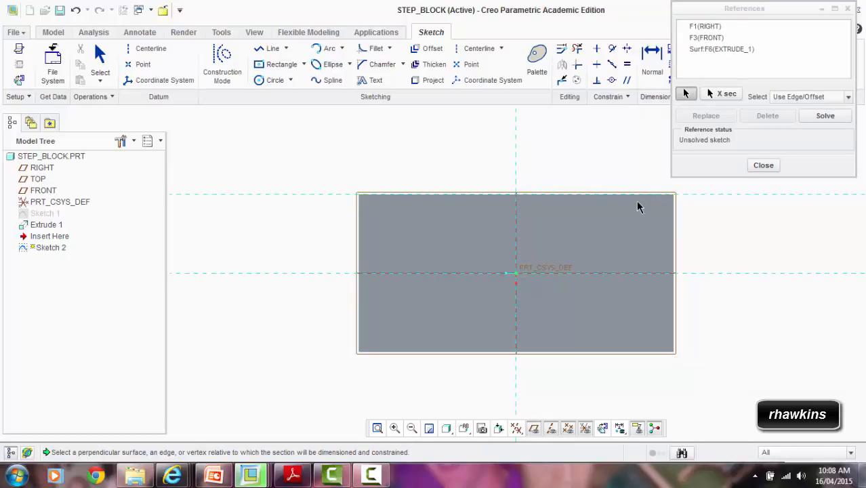
left_click(674, 226)
left_click(654, 353)
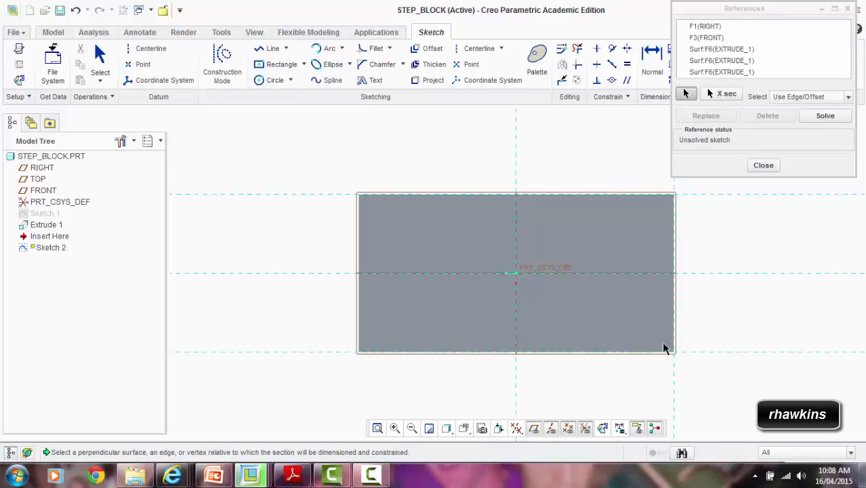
left_click(764, 165)
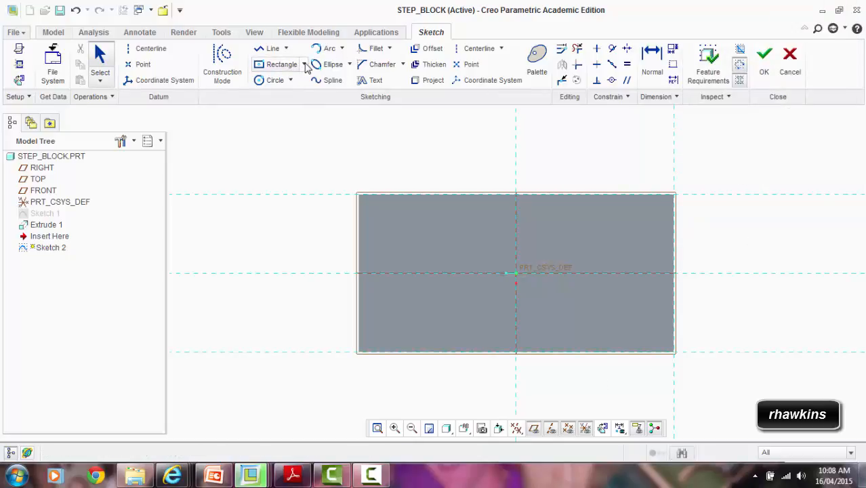
Sketch a corner rectangle over the right half of the top face, from the block's lower right corner to the upper midpoint, and finish the sketch.
left_click(305, 65)
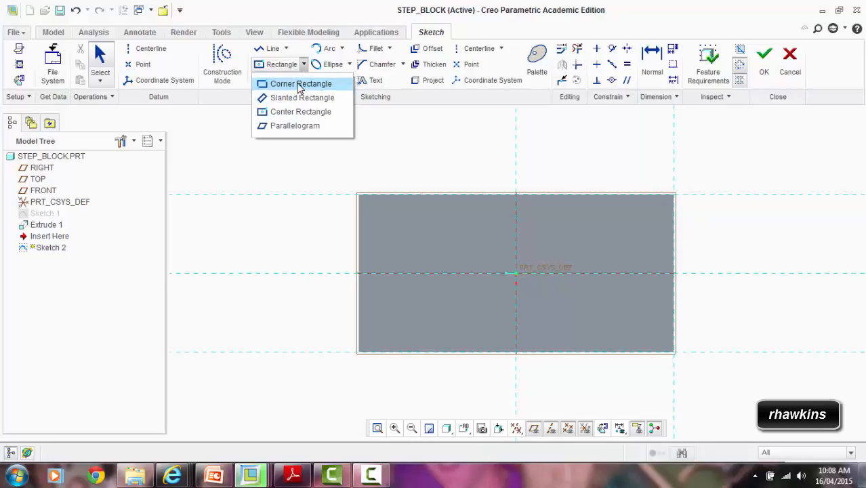
left_click(301, 84)
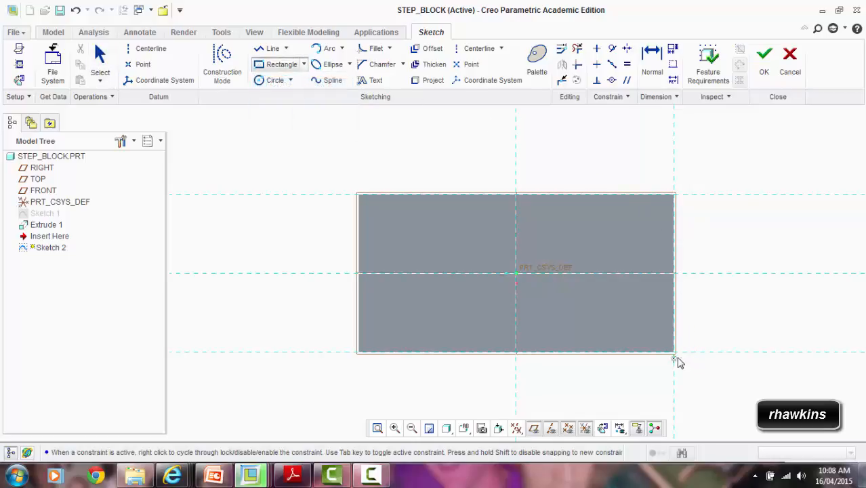
left_click(673, 353)
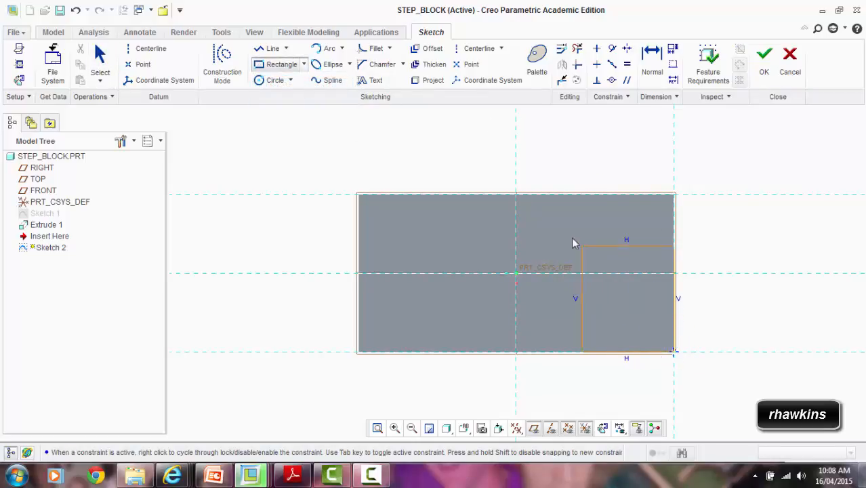
left_click(518, 196)
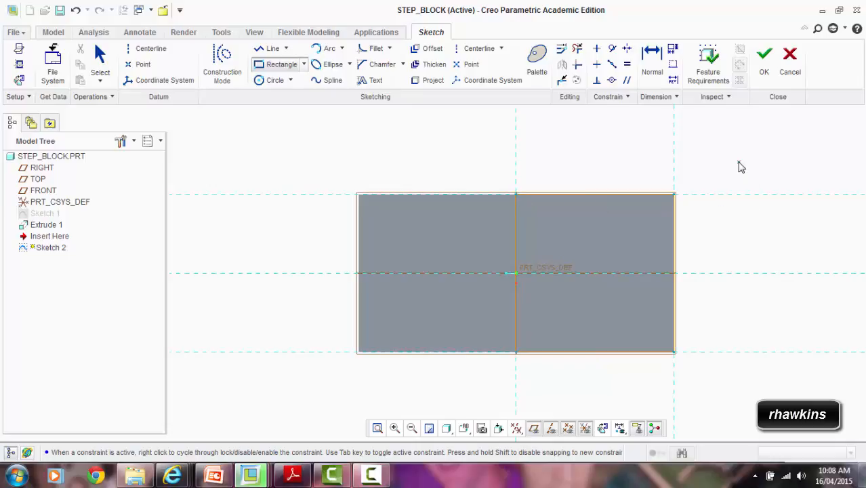
middle_click(741, 167)
scroll(613, 282, "up", 1)
scroll(605, 277, "down", 2)
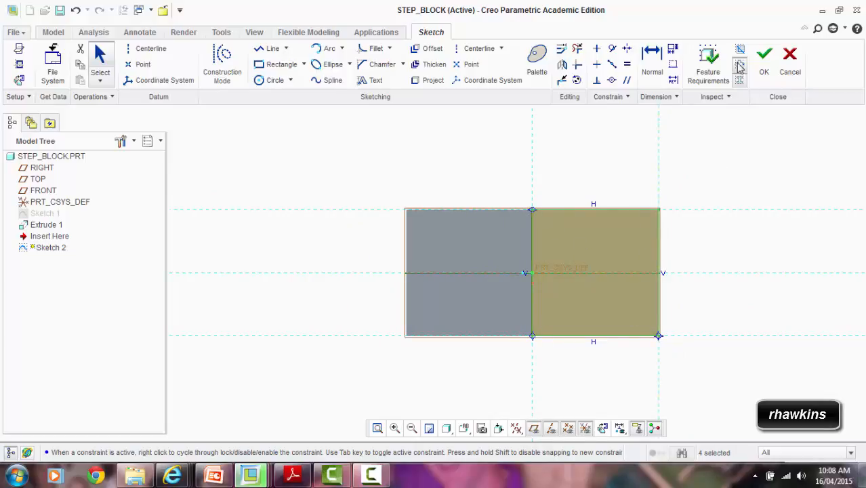
left_click(762, 66)
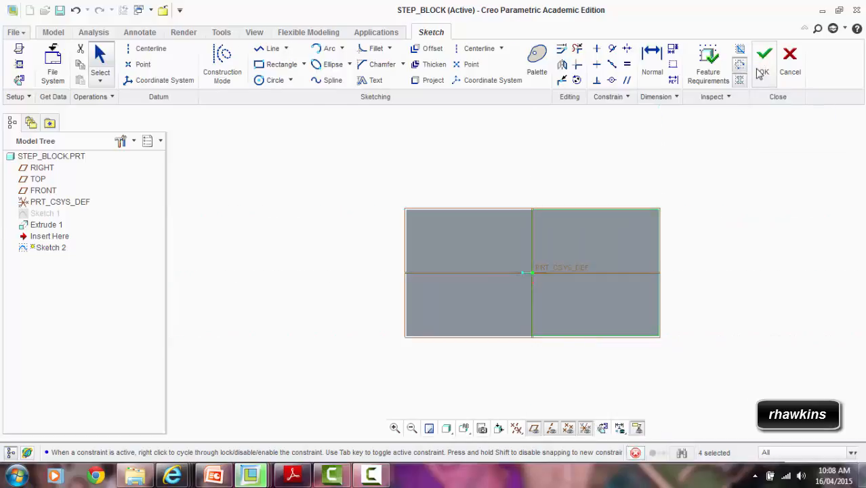
Extrude the rectangle on the block's right half upward by 50 mm and return the model to its default orientation.
mouse_move(738, 250)
middle_mouse_down()
mouse_move(740, 224)
mouse_move(757, 211)
middle_mouse_up()
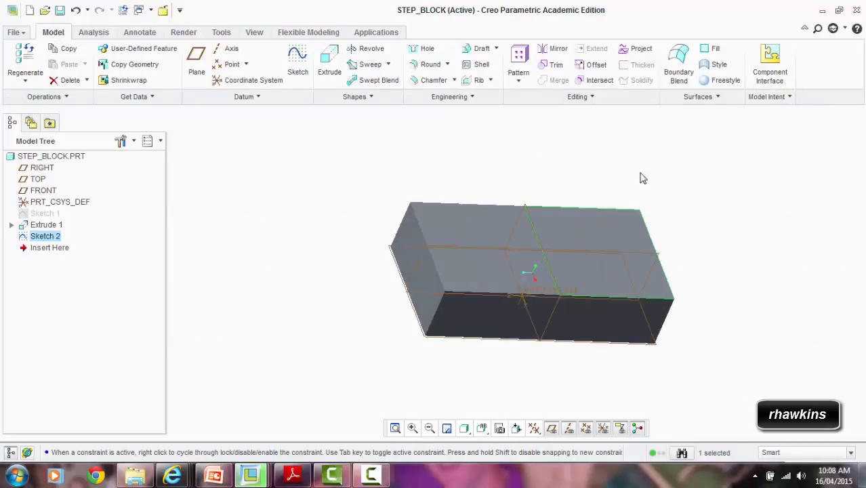
left_click(330, 79)
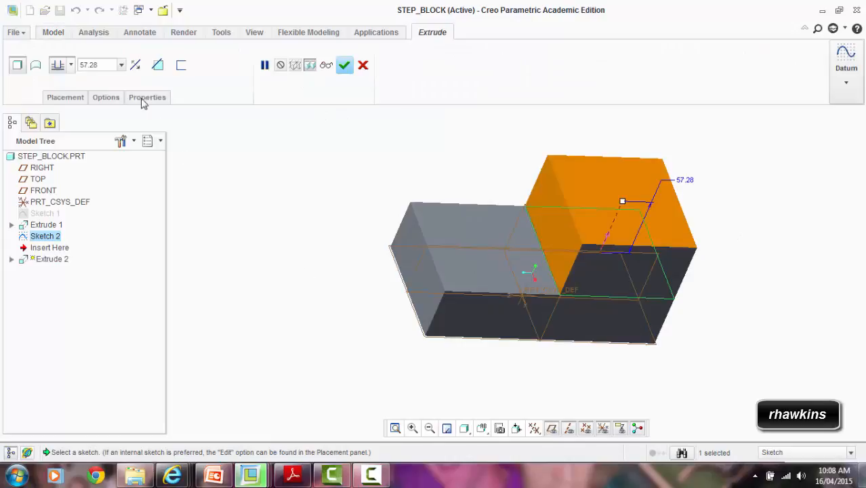
double_click(101, 64)
type("50")
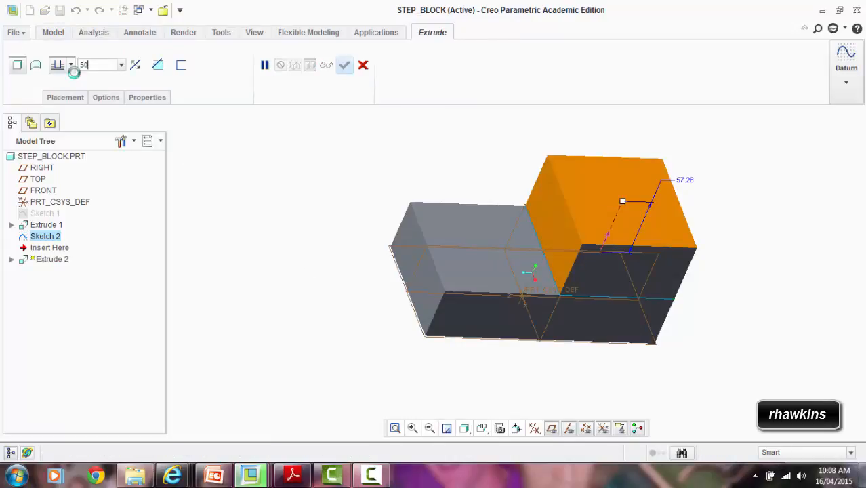
key("Return")
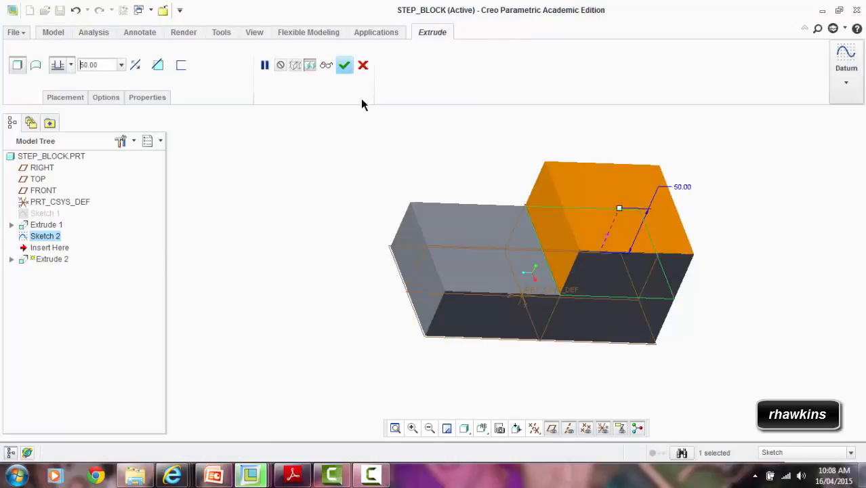
left_click(342, 67)
middle_click_drag(330, 284, 351, 252)
key("ctrl+d")
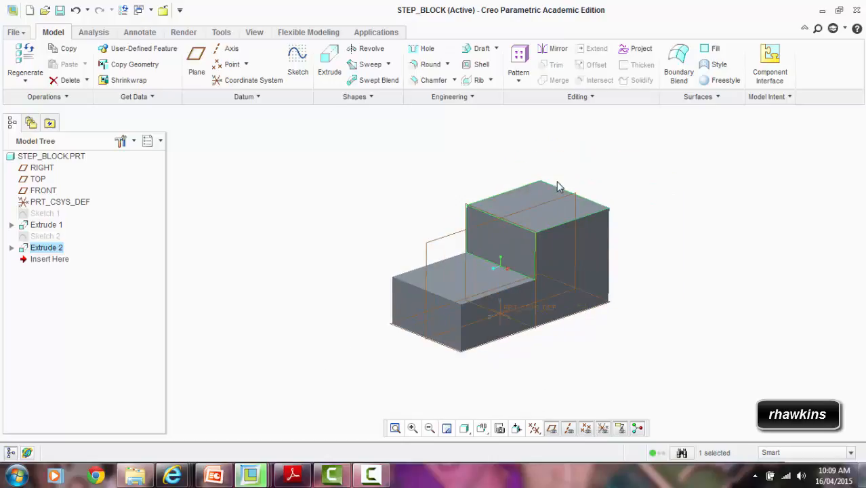
Open the base extrusion's internal sketch for redefinition, check its short-side dimension, leave the sketch and restore the default model orientation.
scroll(560, 184, "up", 2)
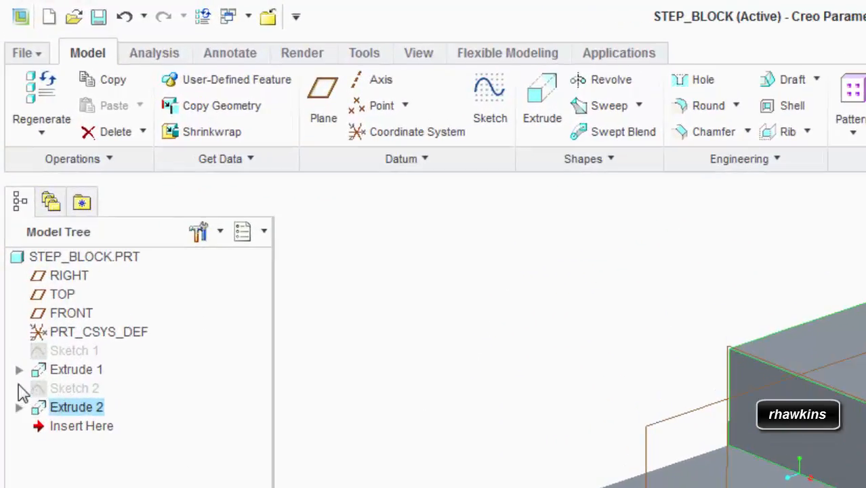
left_click(64, 369)
left_click(64, 406)
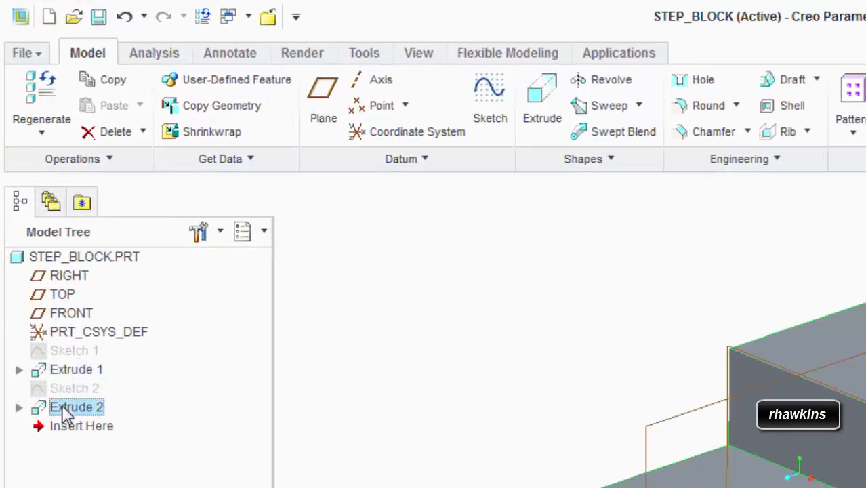
left_click(19, 370)
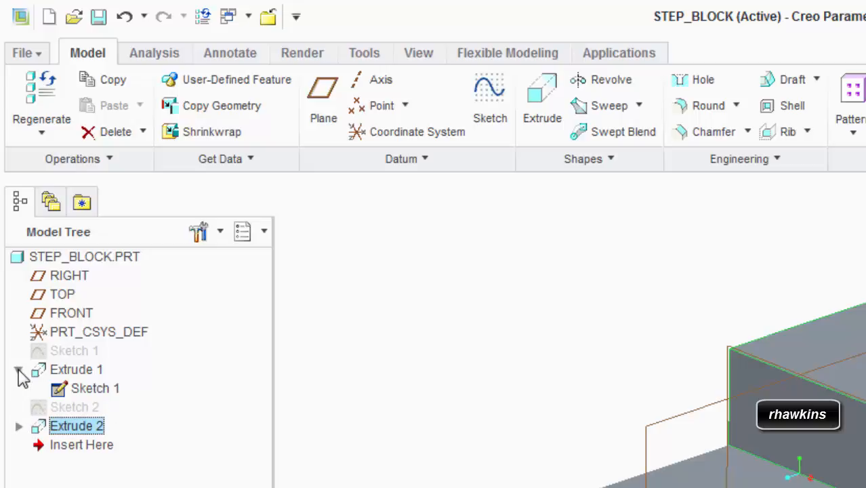
left_click(91, 392)
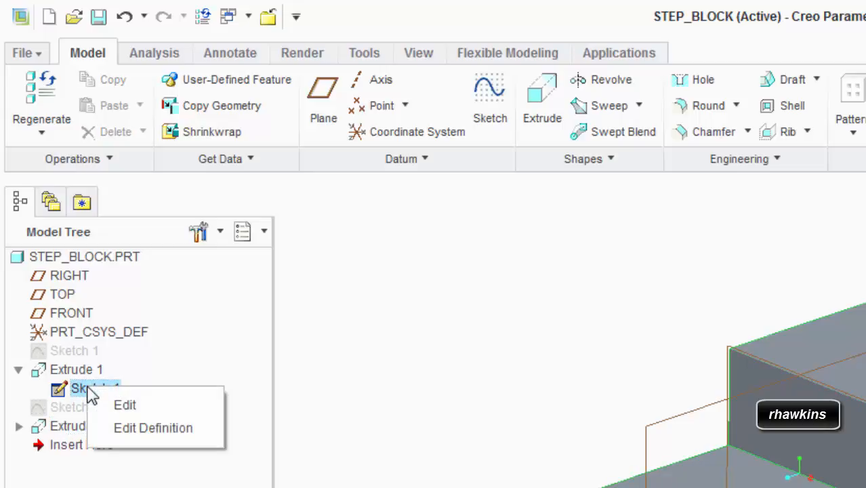
left_click(127, 427)
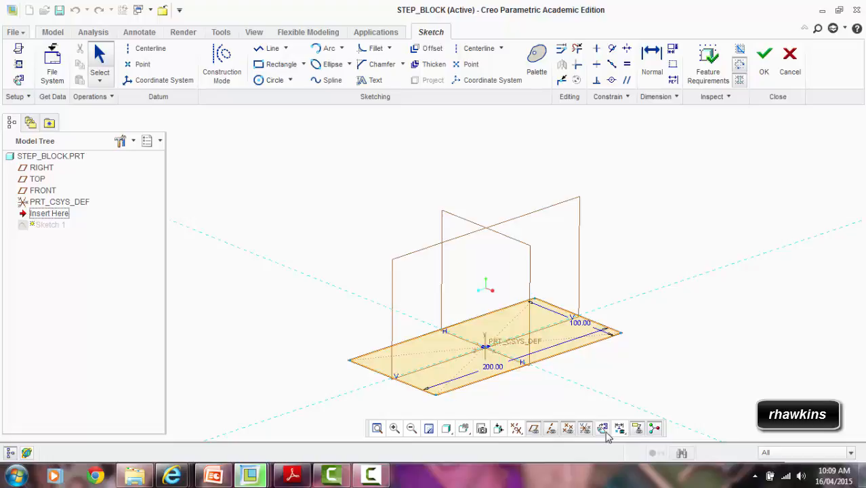
left_click(604, 430)
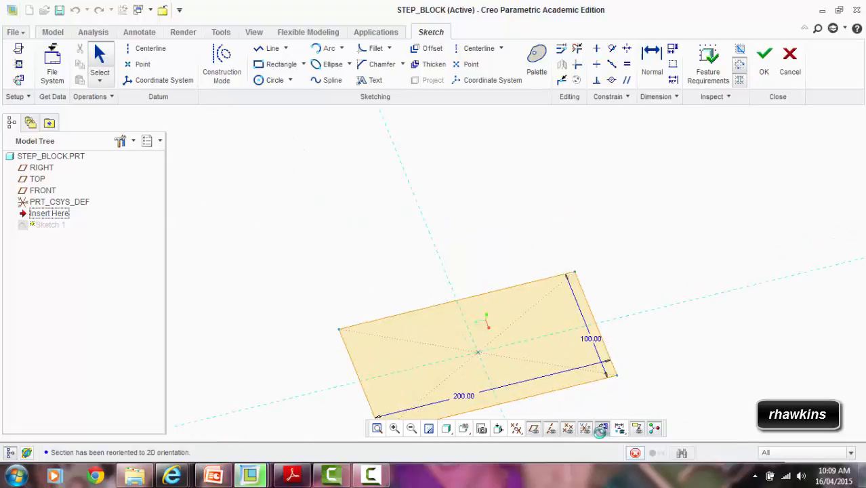
left_click(597, 338)
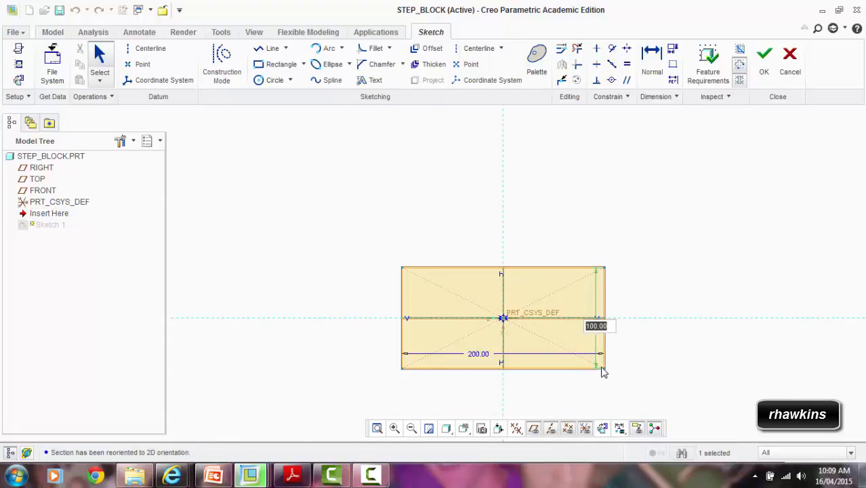
middle_click(653, 224)
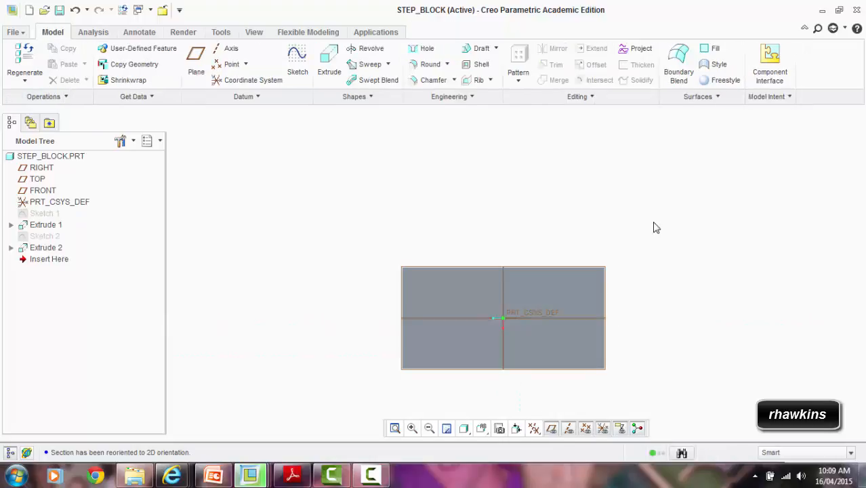
mouse_move(678, 269)
middle_mouse_down()
mouse_move(677, 193)
mouse_move(696, 192)
mouse_move(709, 209)
middle_mouse_up()
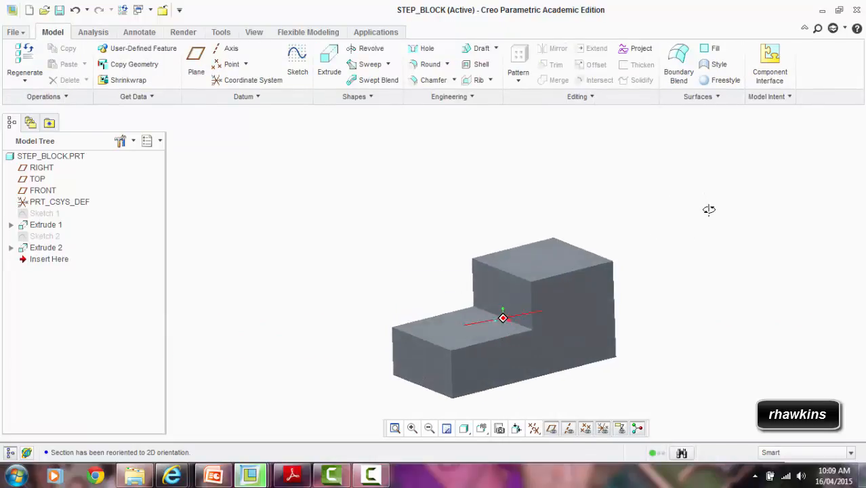
key("ctrl+d")
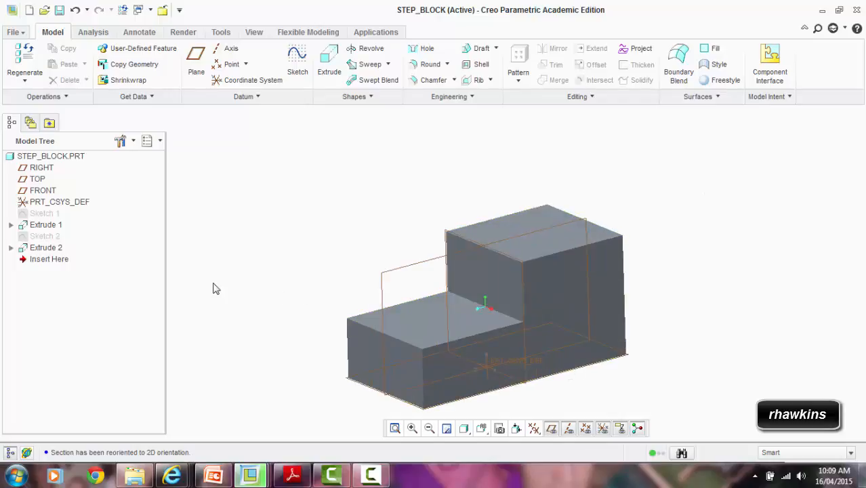
Expand Extrude 2 and Extrude 1 in the model tree and highlight the internal sketch of each.
left_click(11, 247)
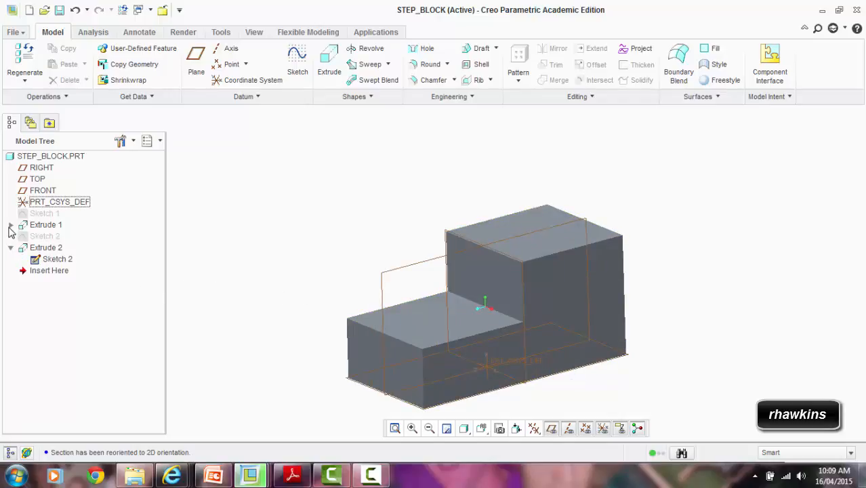
left_click(11, 224)
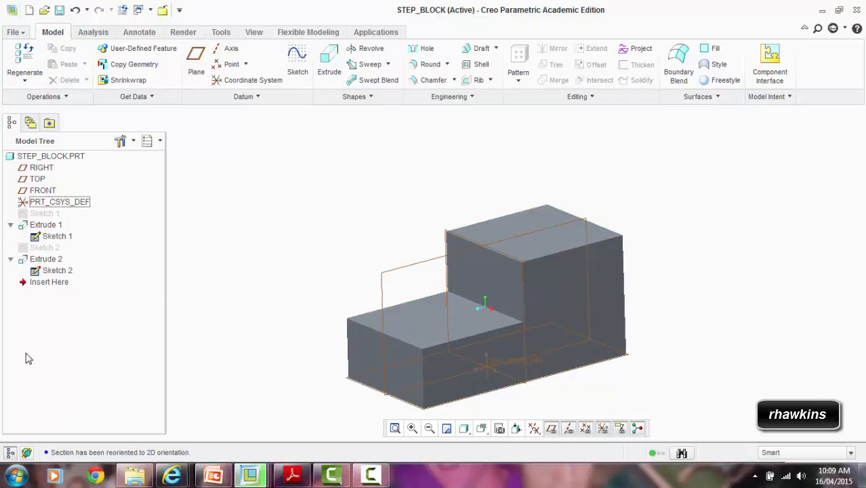
left_click(54, 270)
left_click(56, 238)
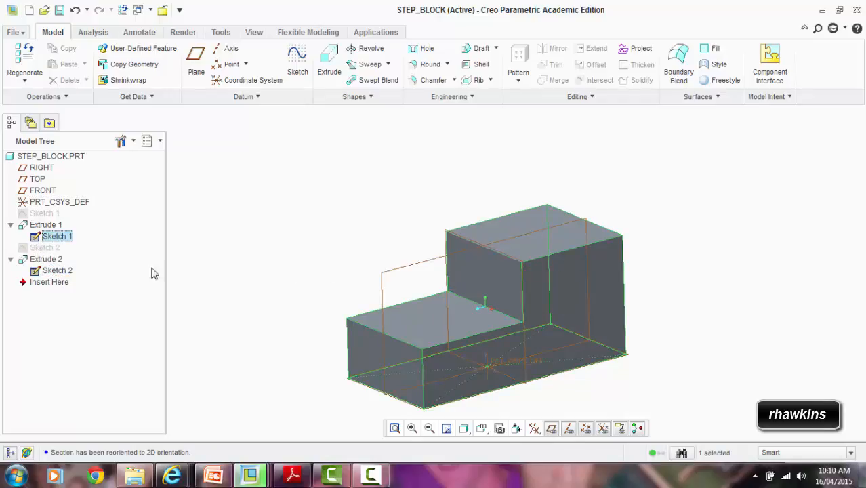
Edit the definition of the upper block, Extrude 2, and set its extrusion depth to 75 mm.
right_click(46, 259)
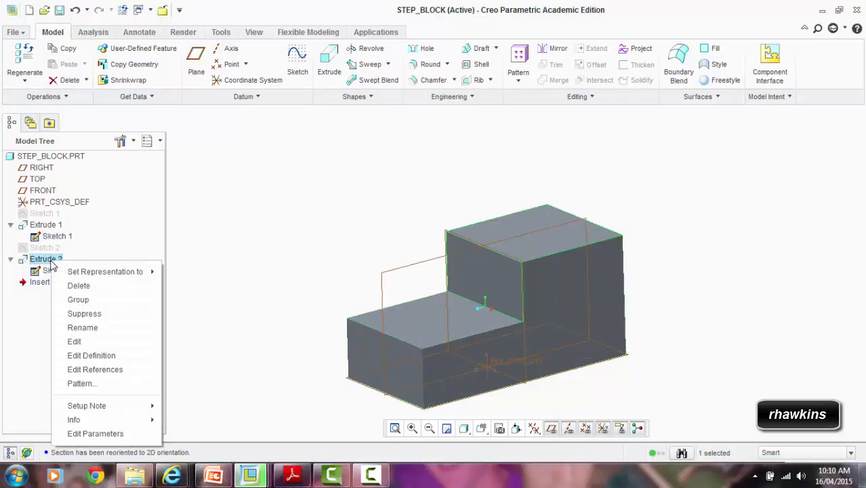
left_click(37, 261)
right_click(37, 261)
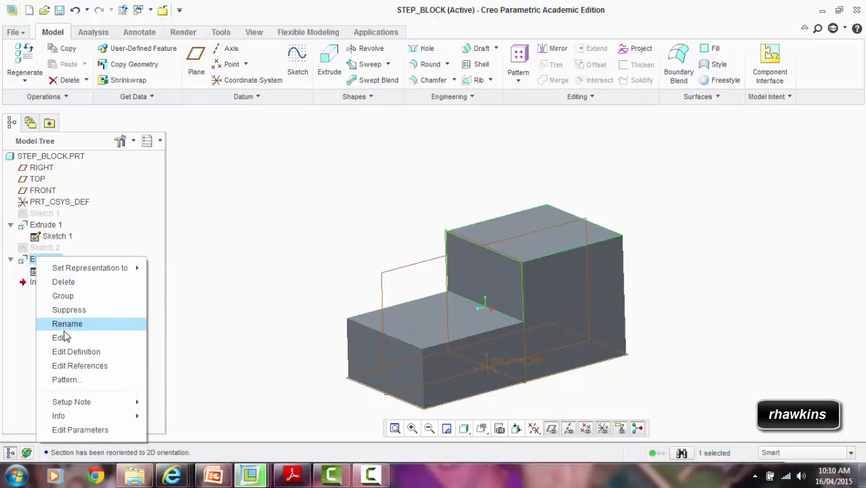
left_click(74, 353)
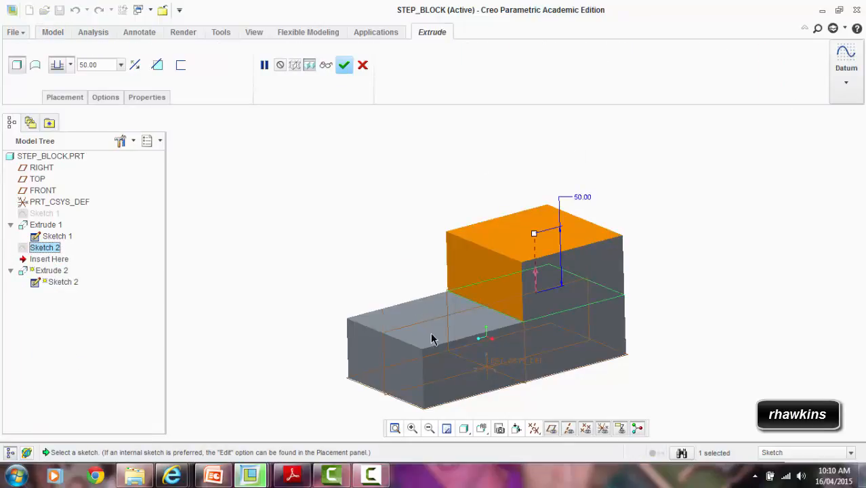
left_click_drag(103, 67, 81, 70)
type("7")
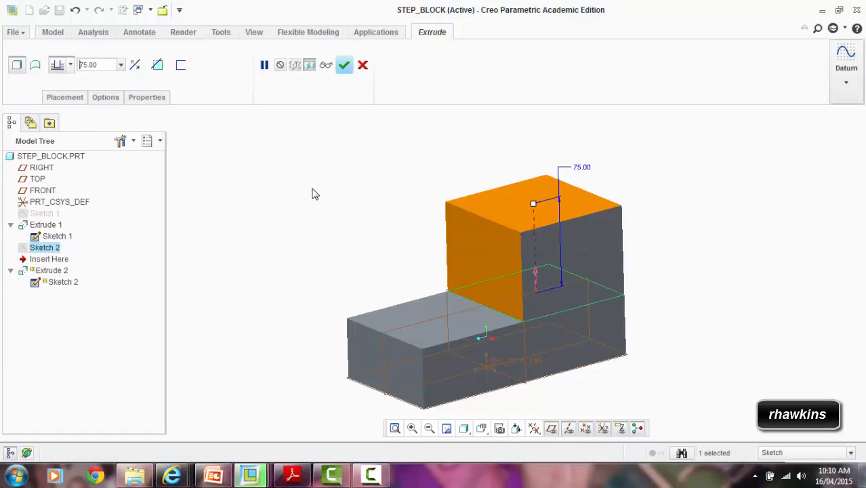
left_click(345, 65)
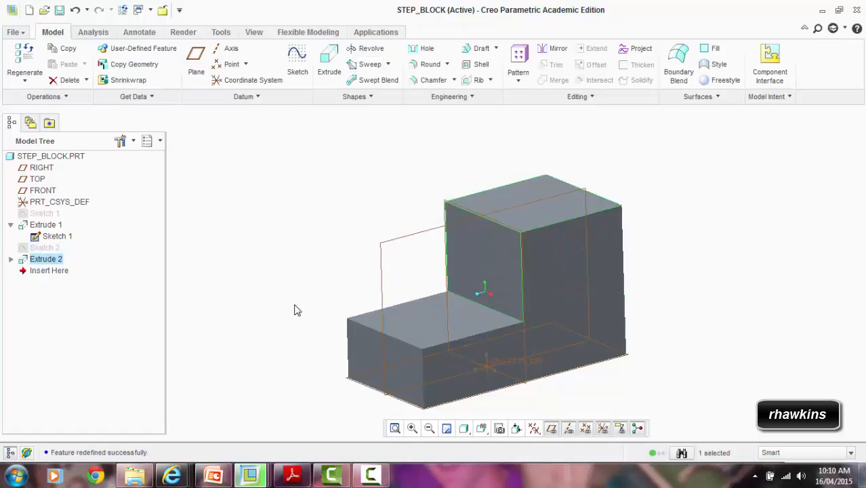
Edit the definition of the base block, Extrude 1, and set its extrusion depth to 75 mm.
middle_click_drag(284, 303, 254, 298)
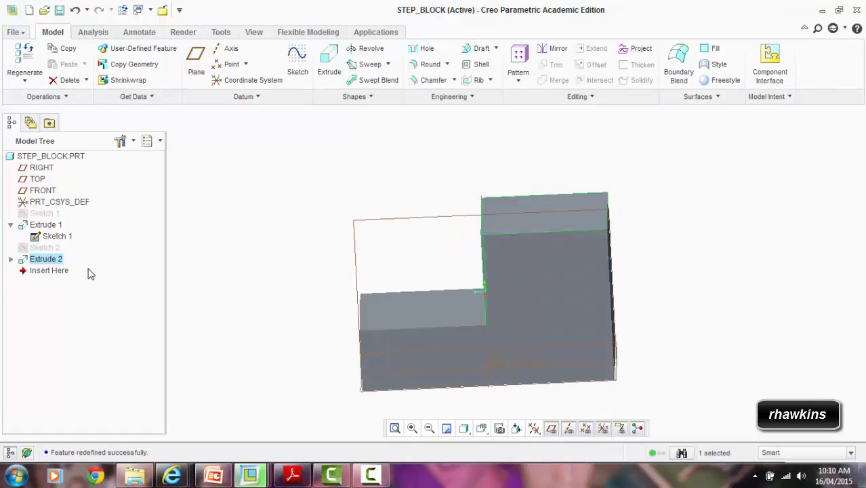
right_click(46, 228)
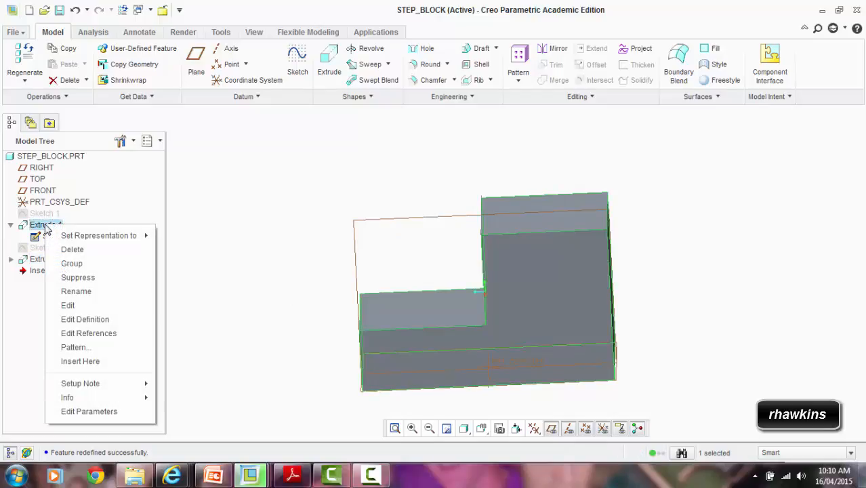
left_click(73, 320)
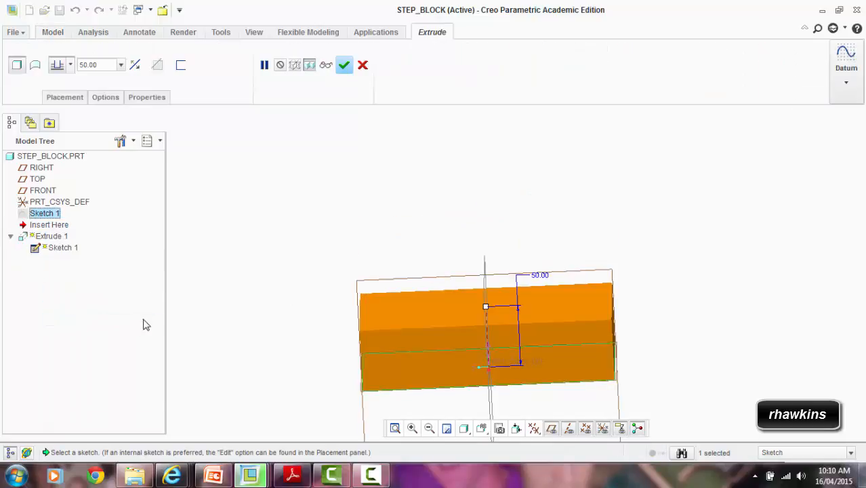
left_click(103, 65)
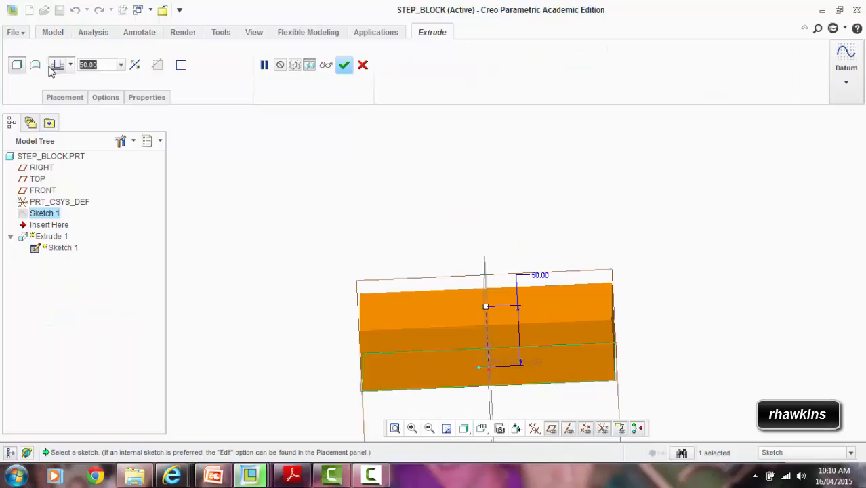
type("7")
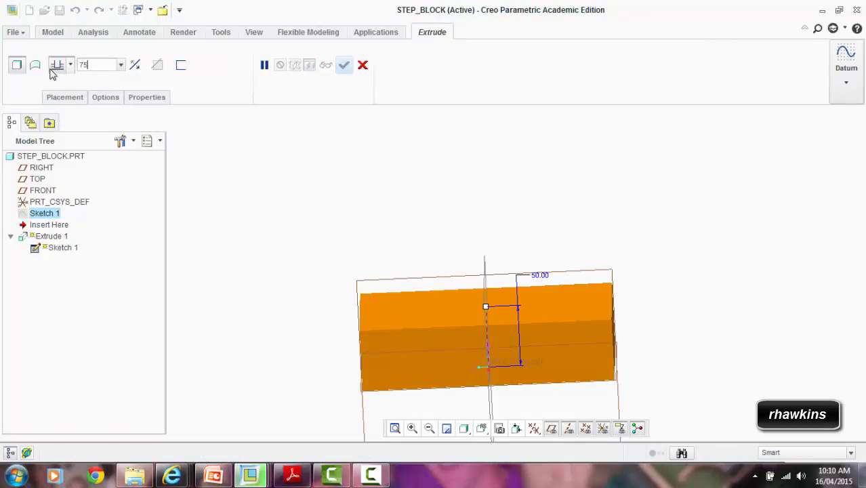
type("5")
key("Return")
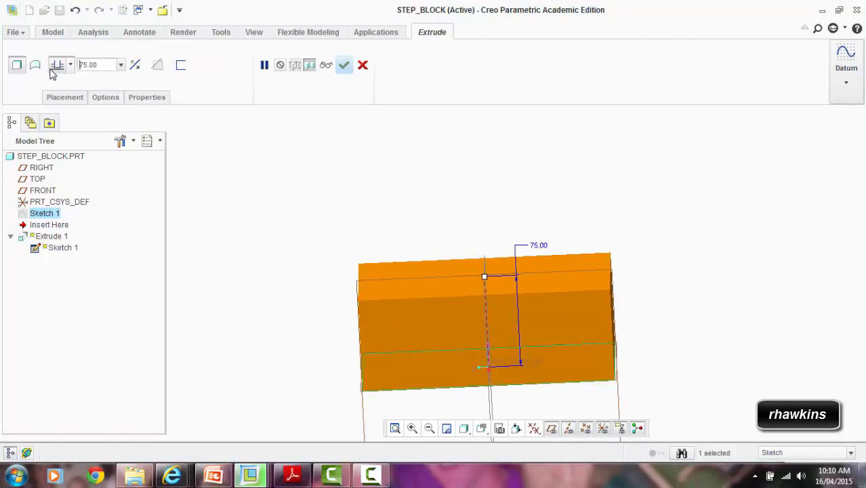
left_click(344, 66)
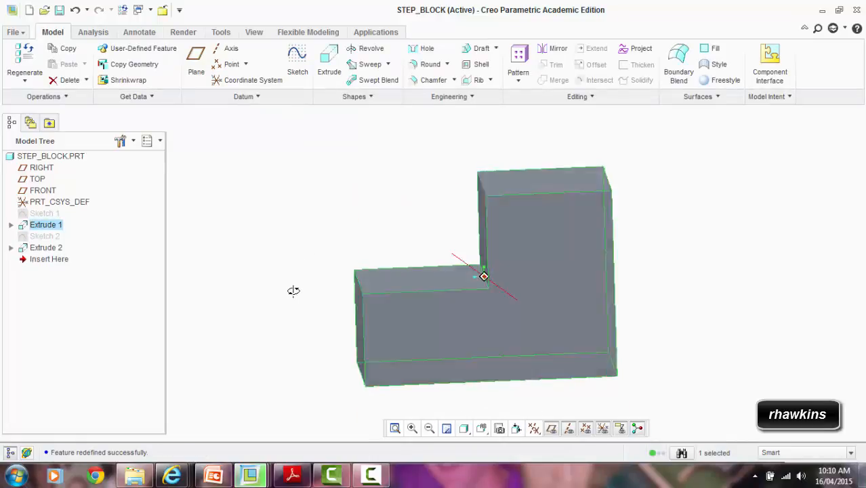
mouse_move(293, 291)
middle_mouse_down()
mouse_move(387, 292)
mouse_move(343, 292)
mouse_move(315, 303)
mouse_move(338, 313)
mouse_move(315, 298)
mouse_move(320, 307)
middle_mouse_up()
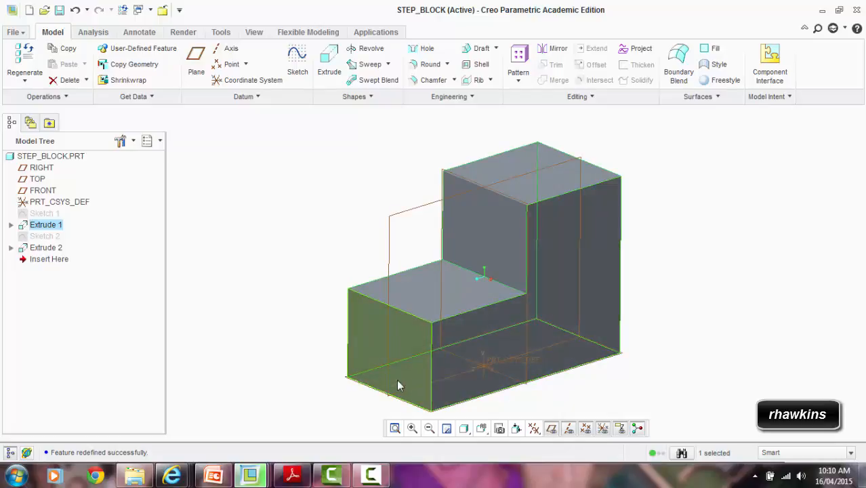